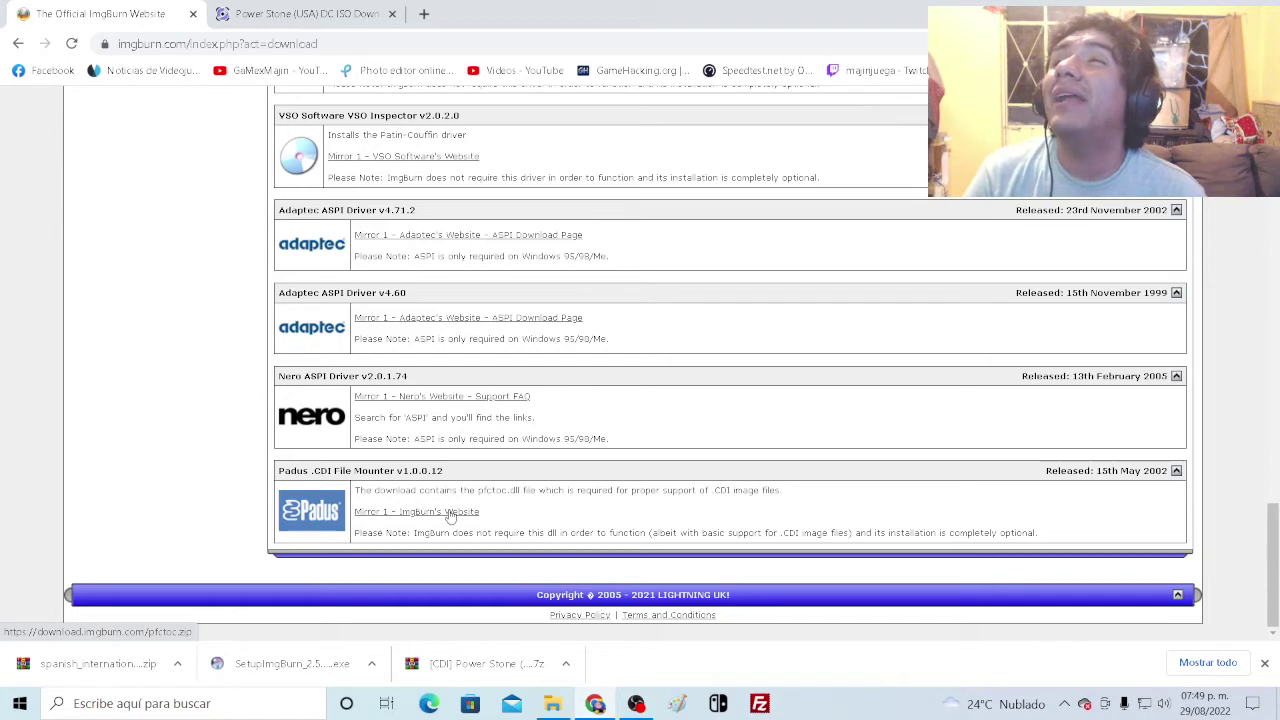
- Download the Padus .CDI File Mounter from ImgBurn's mirror and look over the Power Stone (USA) game download page
{"action": "left_click", "coordinate": [450, 515]}
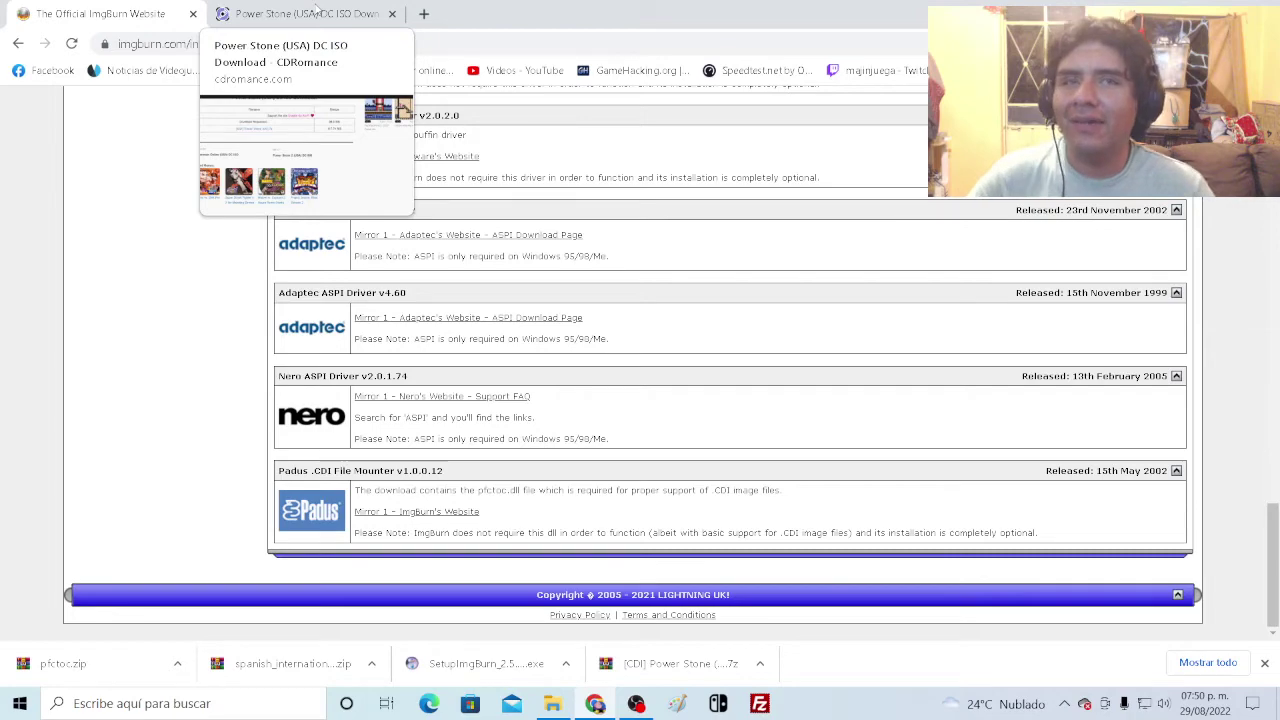
{"action": "left_click", "coordinate": [308, 8]}
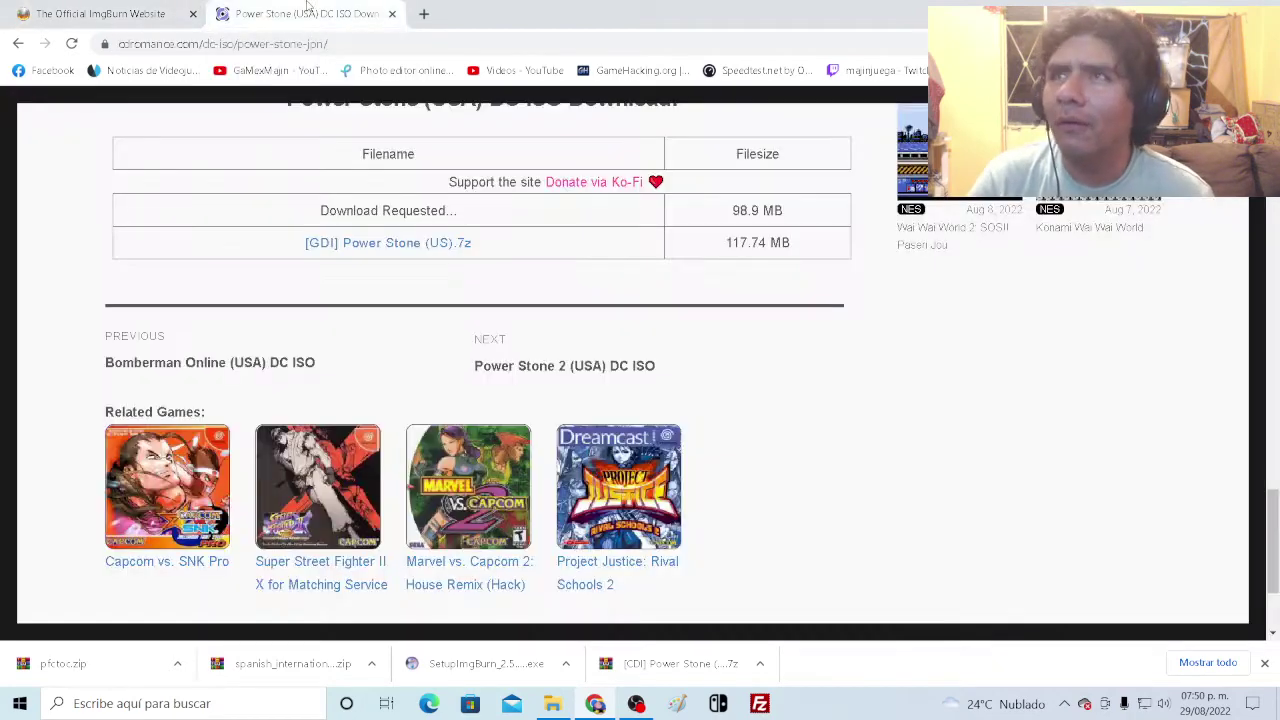
{"action": "scroll", "coordinate": [510, 302], "scroll_direction": "up", "scroll_amount": 15}
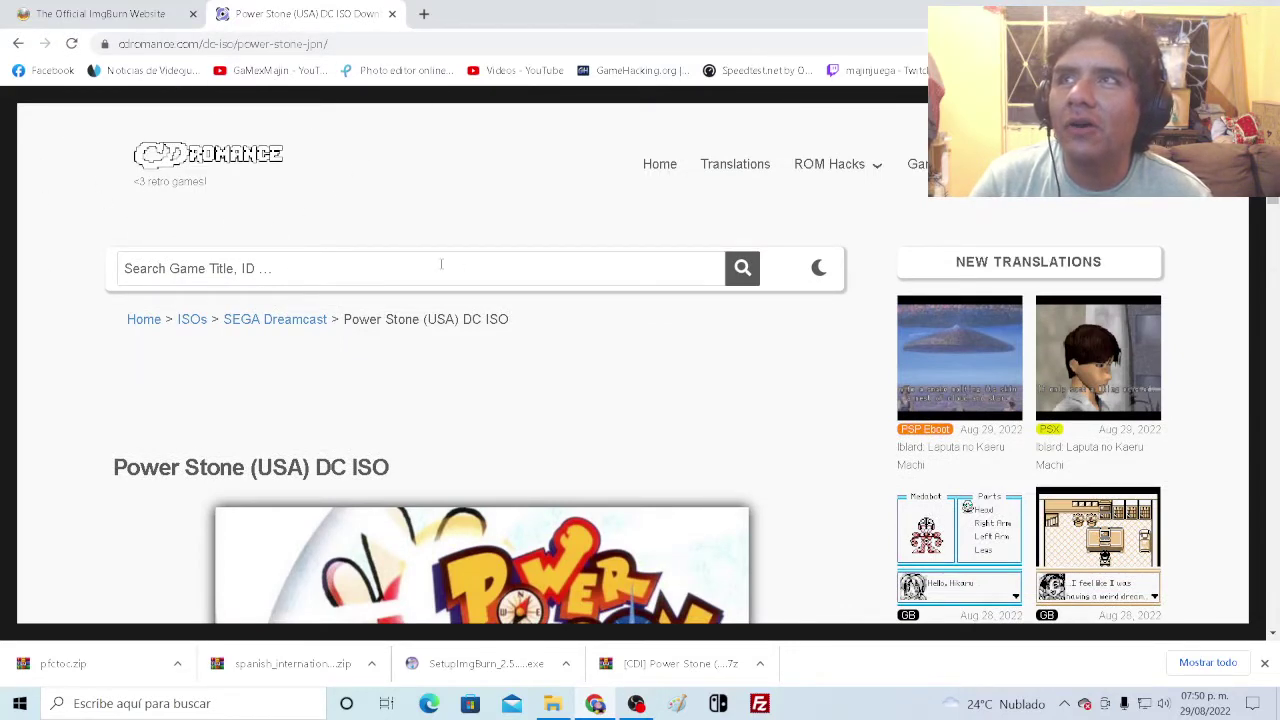
{"action": "scroll", "coordinate": [519, 294], "scroll_direction": "down", "scroll_amount": 5}
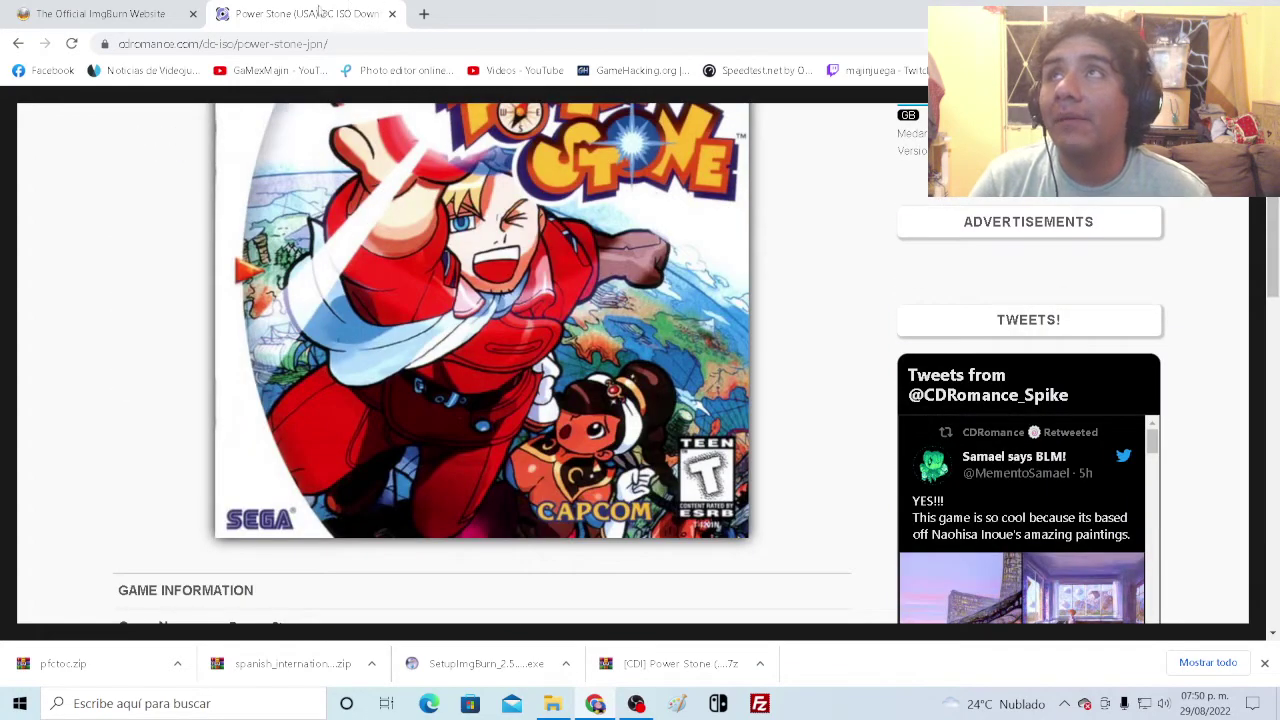
{"action": "left_click", "coordinate": [134, 26]}
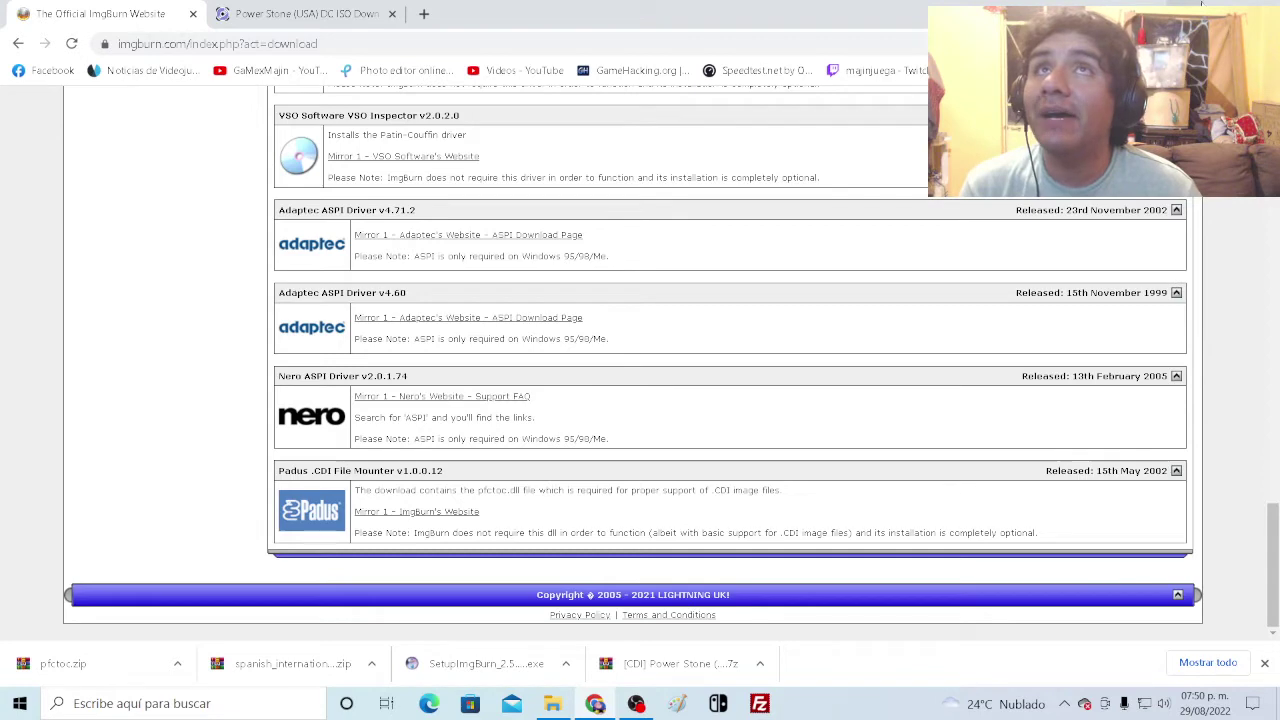
- Minimize the browser and Downloads windows and launch the SetupImgBurn_2.5.8.0 installer from the desktop
{"action": "left_click", "coordinate": [1166, 14]}
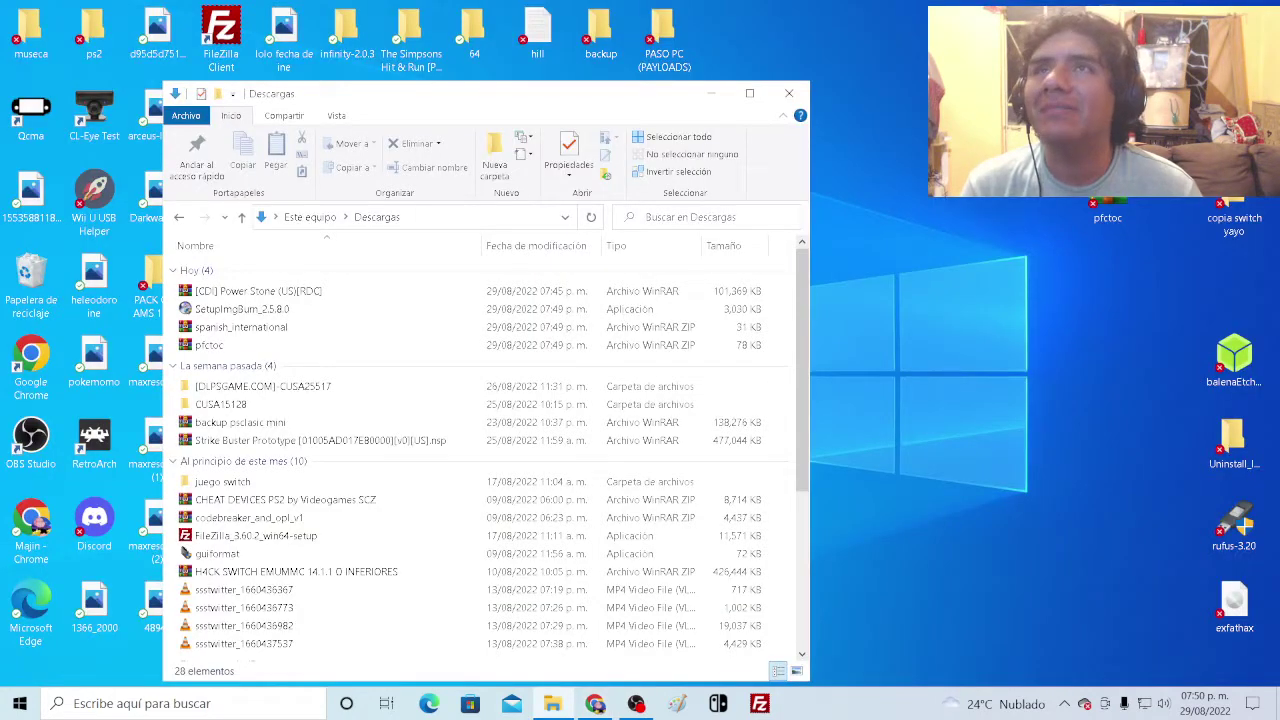
{"action": "left_click", "coordinate": [712, 94]}
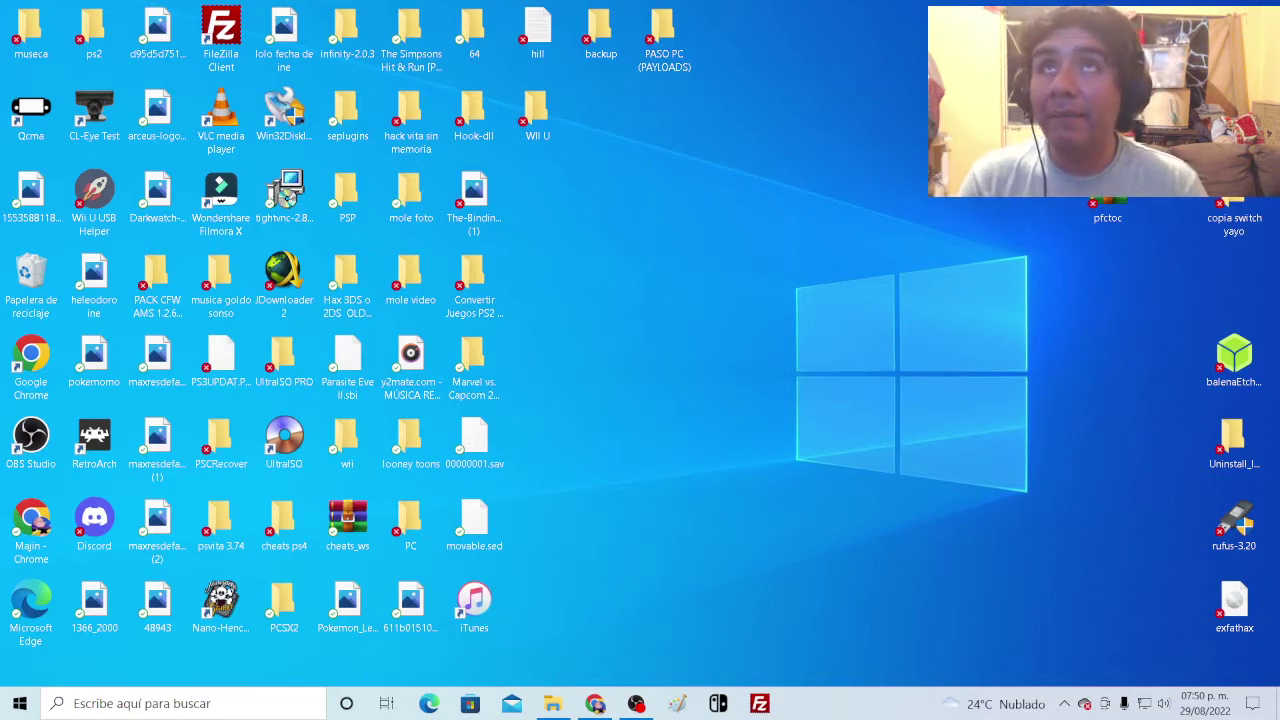
{"action": "right_click", "coordinate": [1234, 110]}
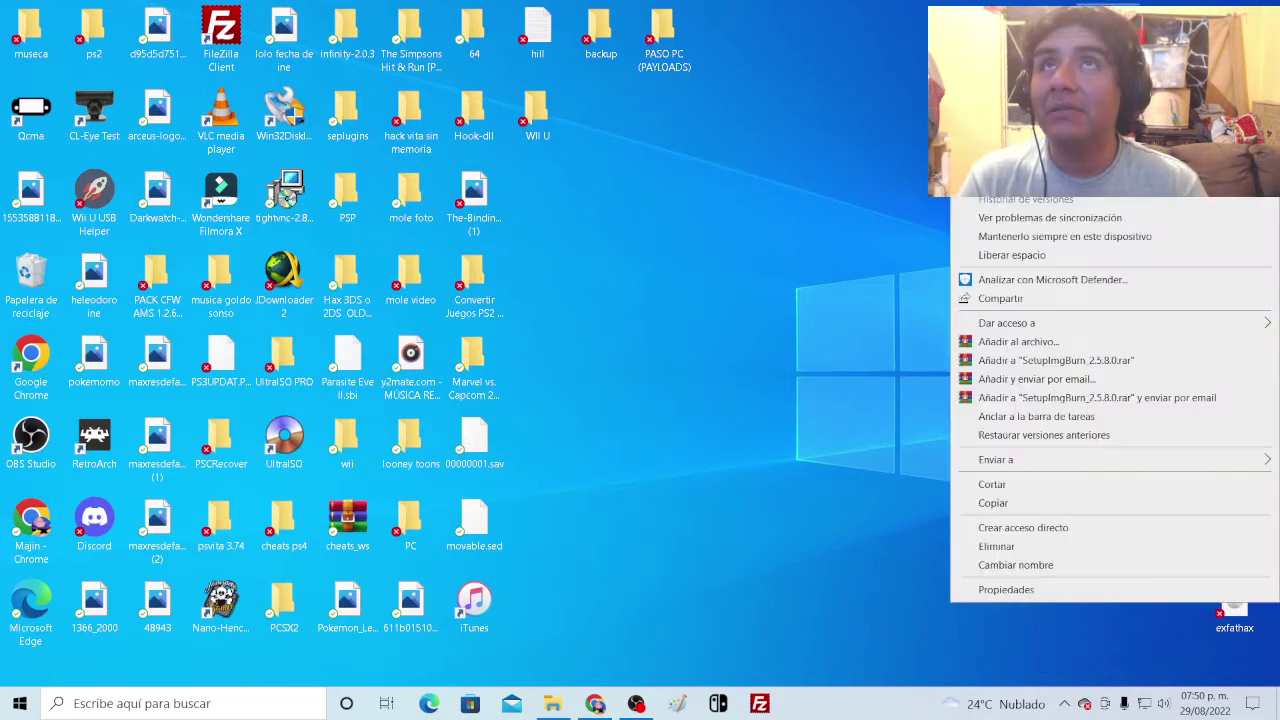
{"action": "key", "text": "Escape"}
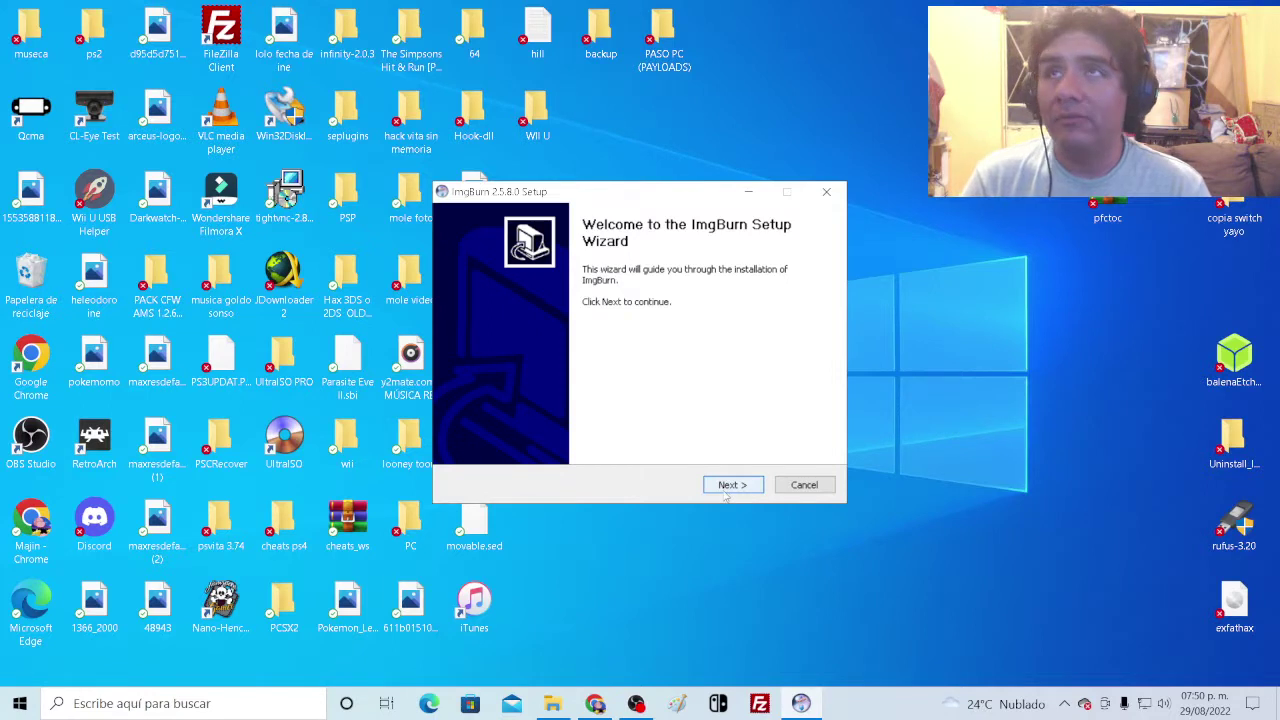
- Install ImgBurn with the license accepted, the Full components and the default destination folder, declining periodic update checks
{"action": "left_click", "coordinate": [727, 489]}
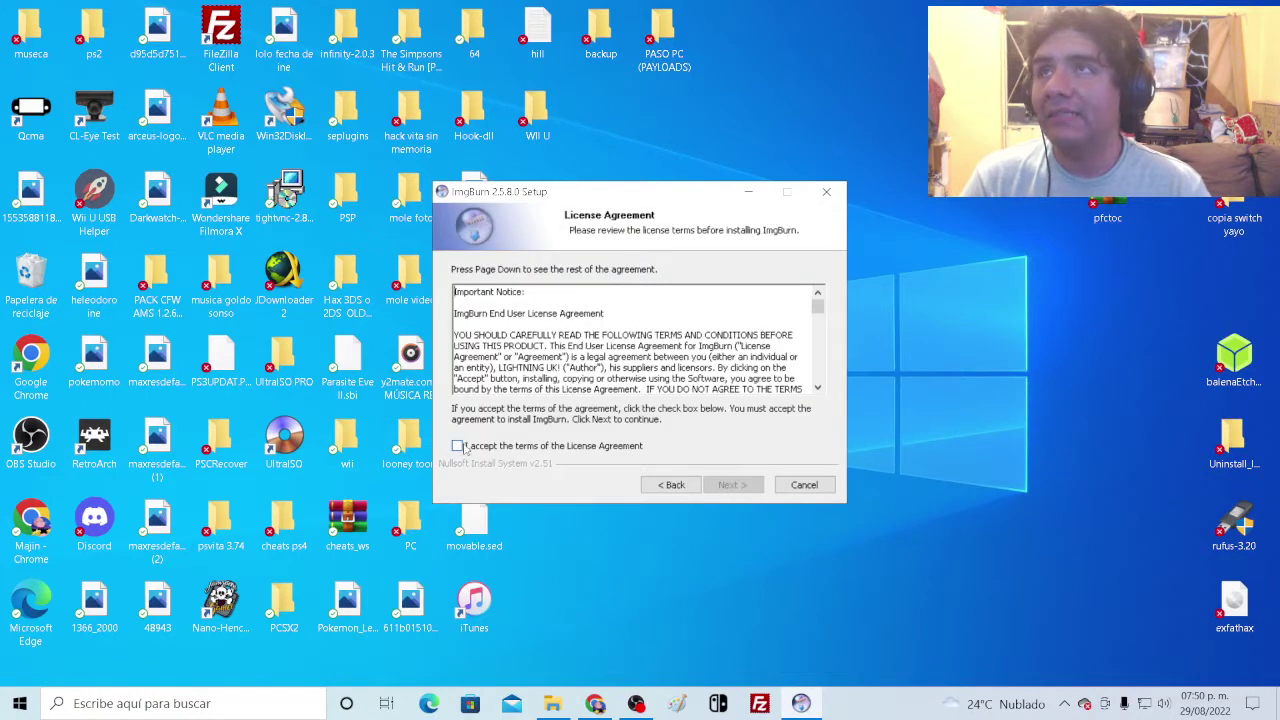
{"action": "left_click", "coordinate": [457, 446]}
{"action": "left_click", "coordinate": [715, 488]}
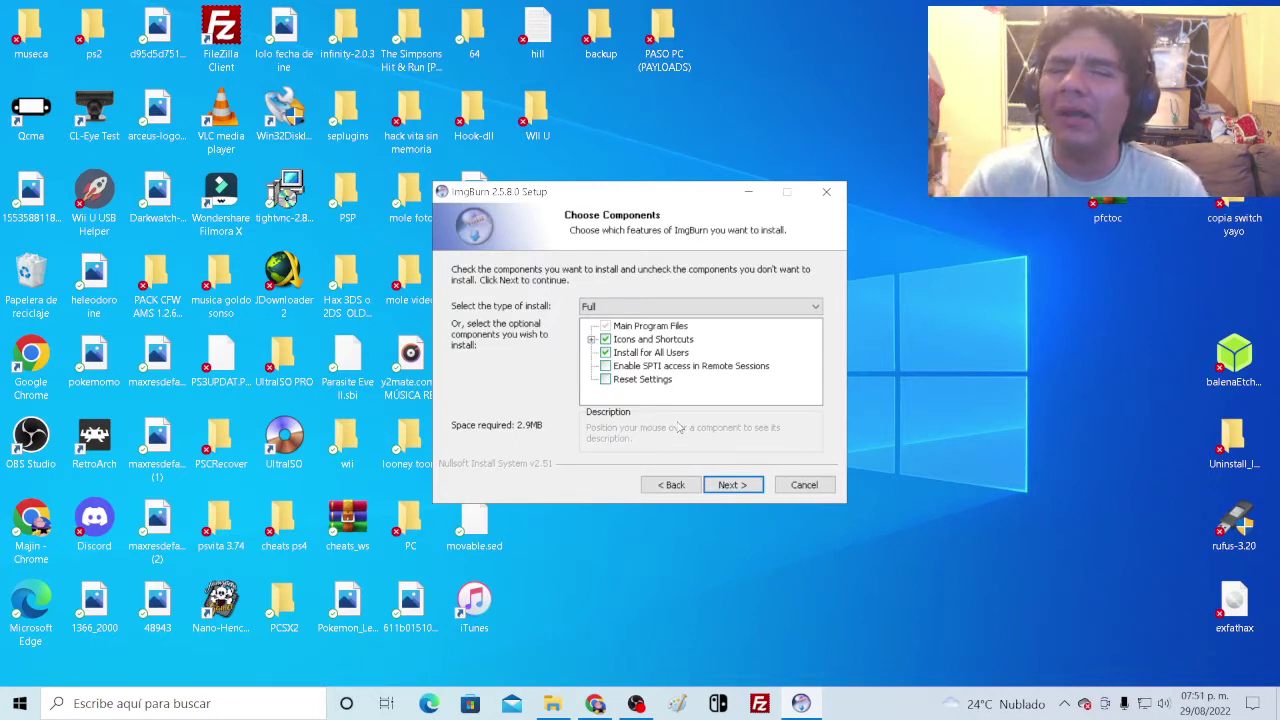
{"action": "left_click", "coordinate": [730, 480]}
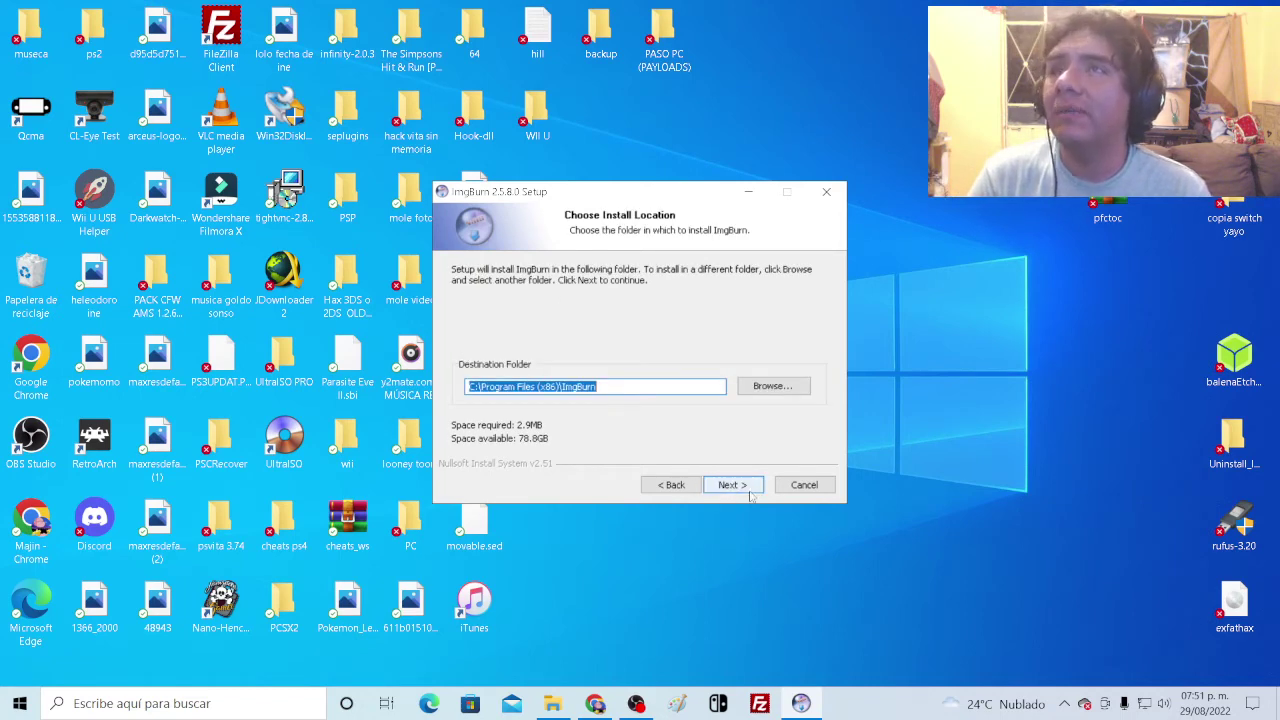
{"action": "left_click", "coordinate": [747, 492]}
{"action": "left_click", "coordinate": [743, 489]}
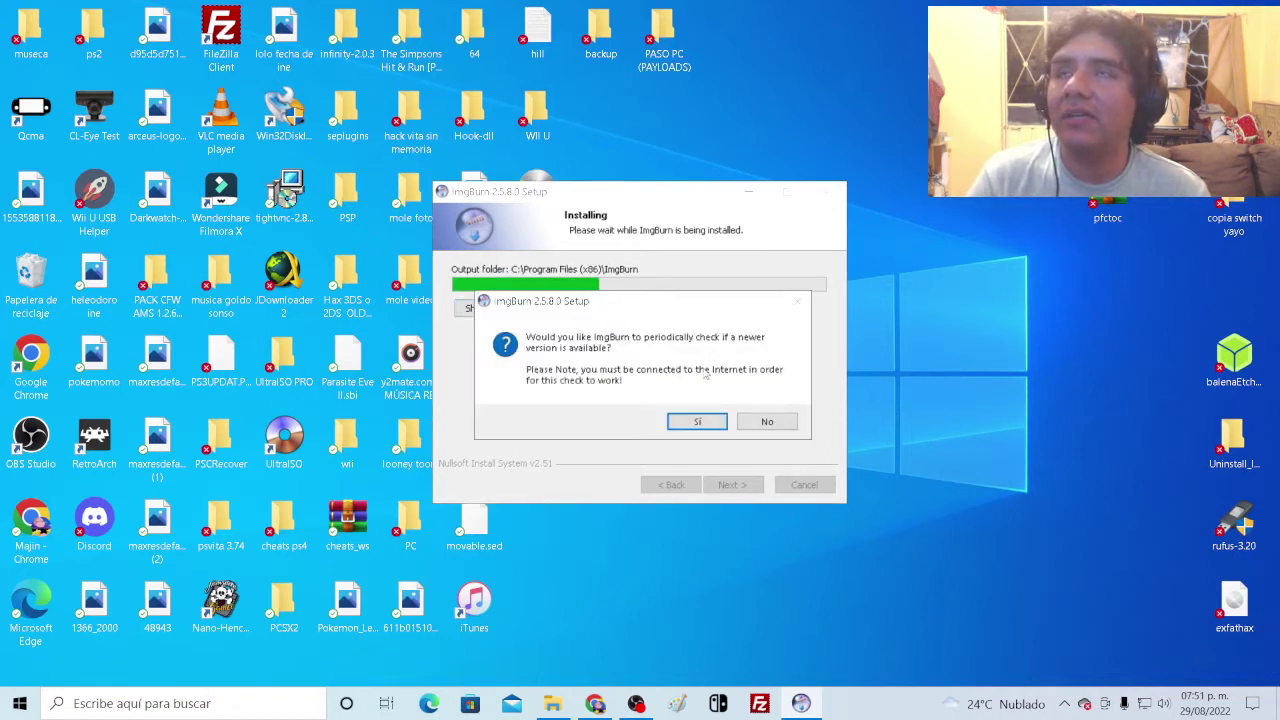
{"action": "left_click", "coordinate": [768, 423]}
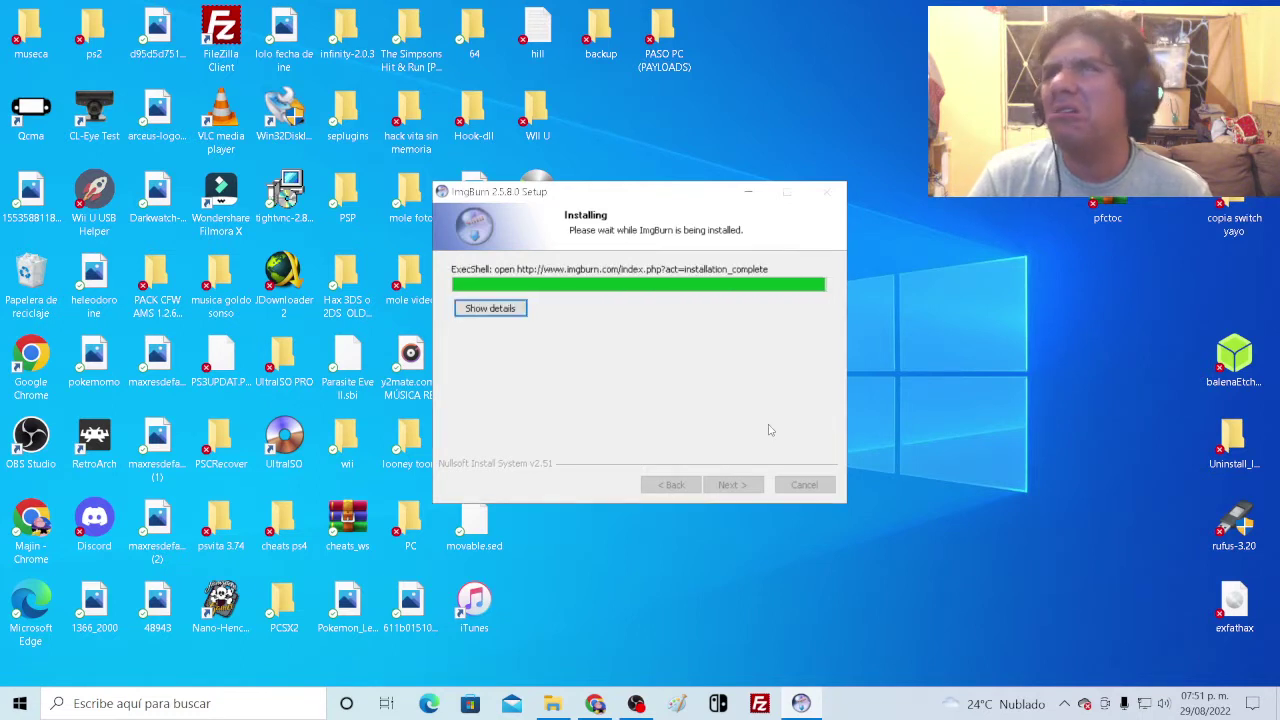
{"action": "left_click", "coordinate": [748, 482]}
{"action": "left_click_drag", "start_coordinate": [496, 158], "coordinate": [737, 350]}
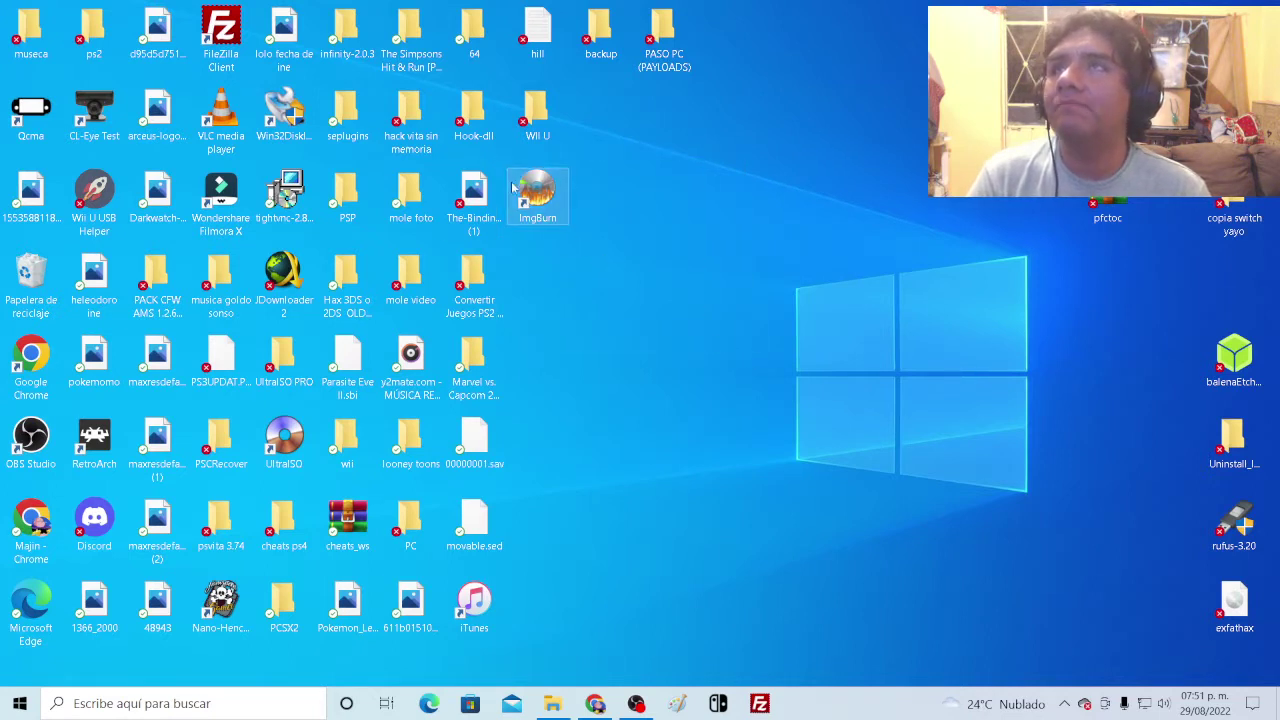
{"action": "right_click", "coordinate": [548, 205]}
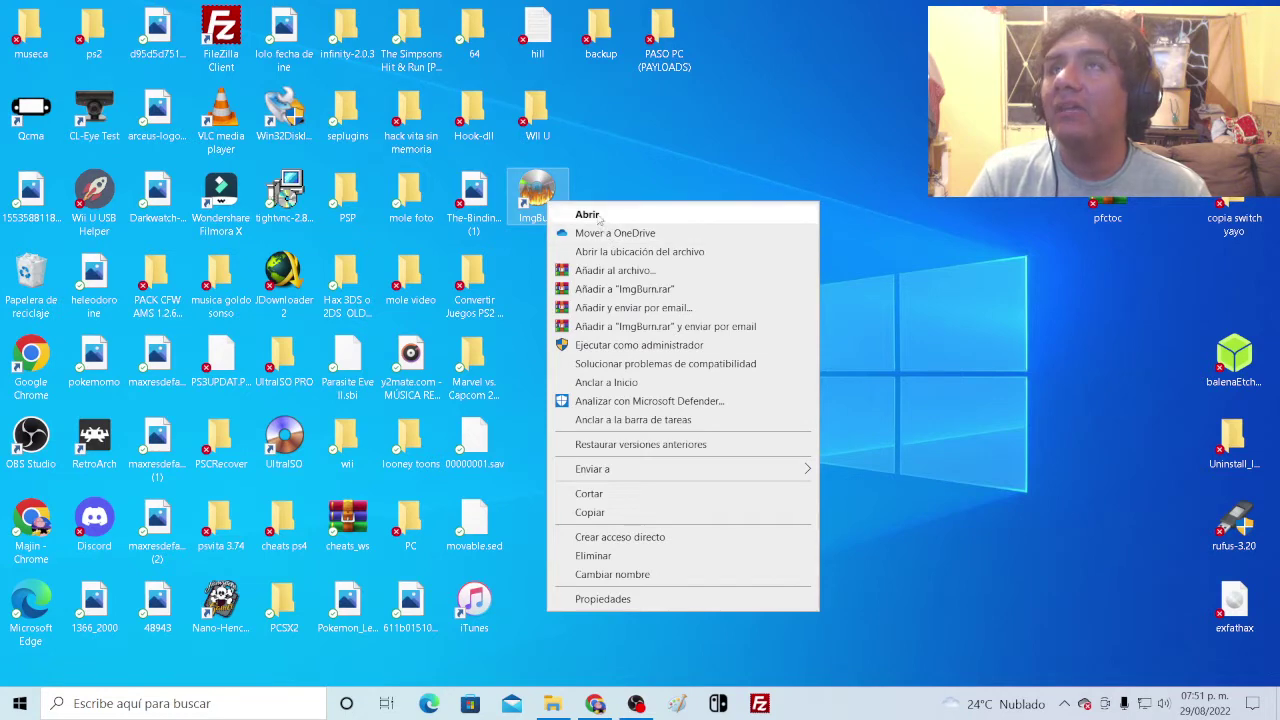
{"action": "left_click", "coordinate": [602, 345]}
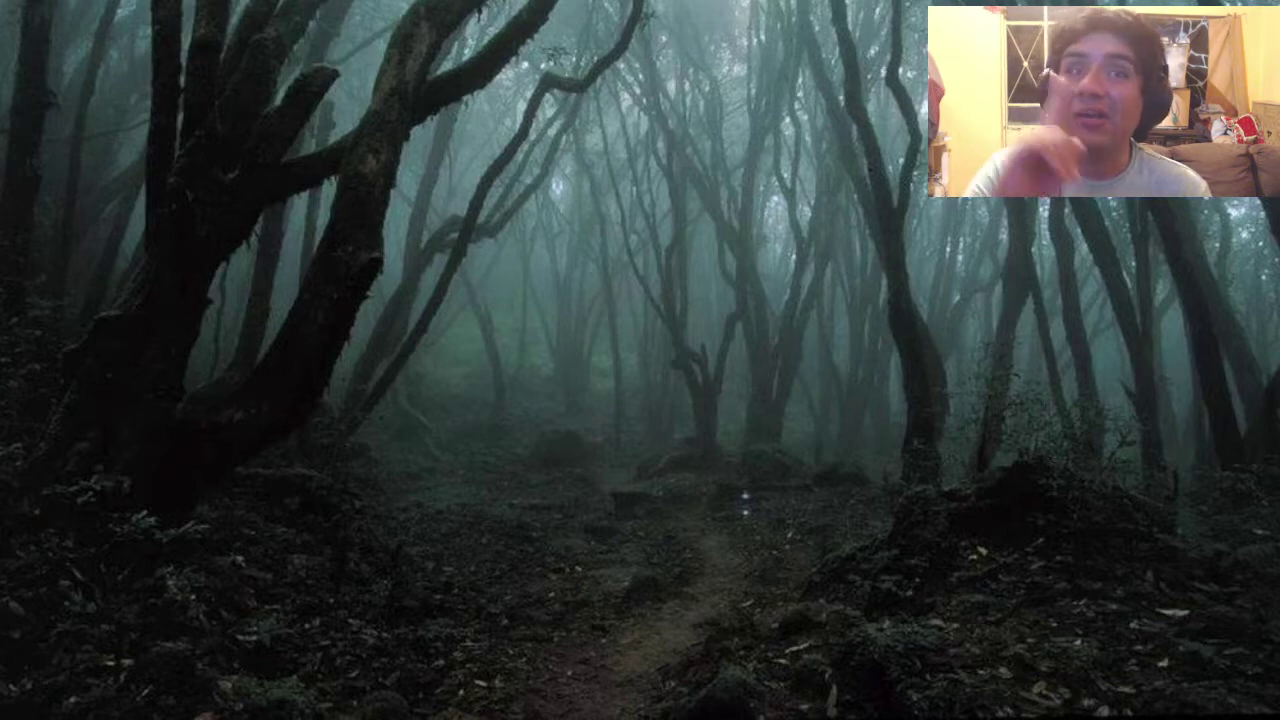
{"action": "left_click", "coordinate": [575, 462]}
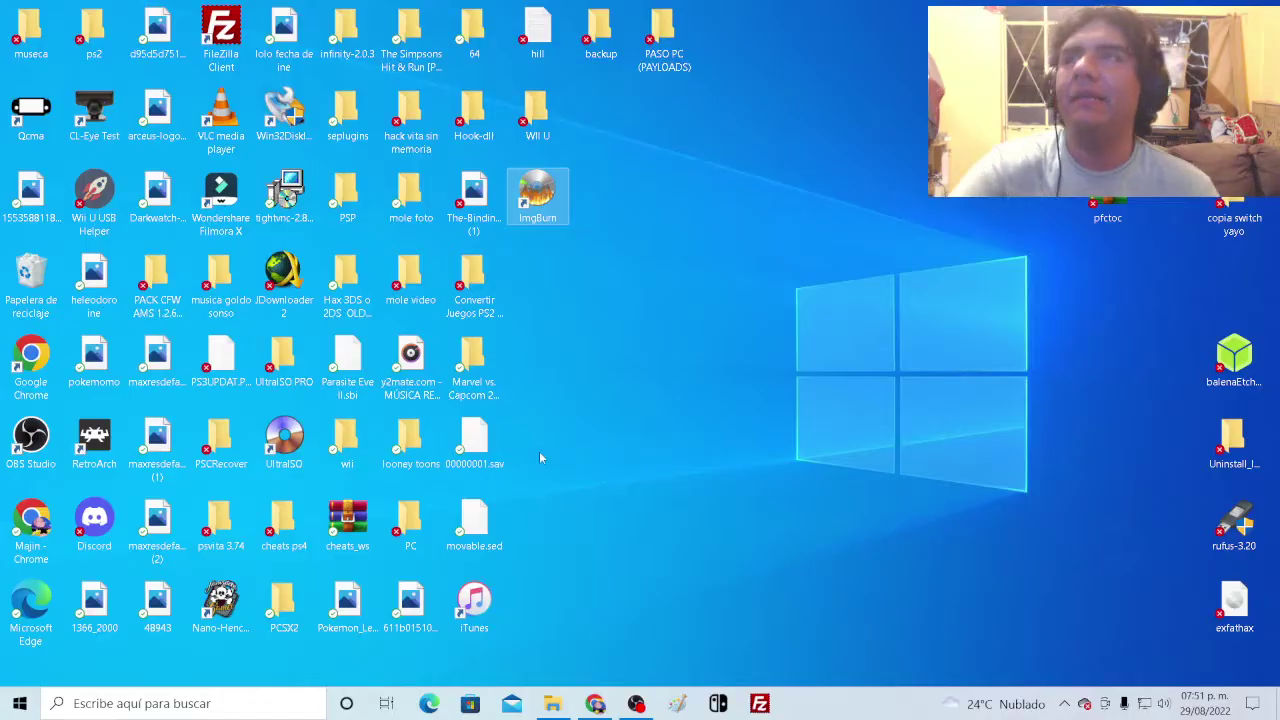
- Open ImgBurn's install location and copy spanish_international.lng from its archive into the Languages folder, granting administrator permission, and close the archive
{"action": "right_click", "coordinate": [546, 216]}
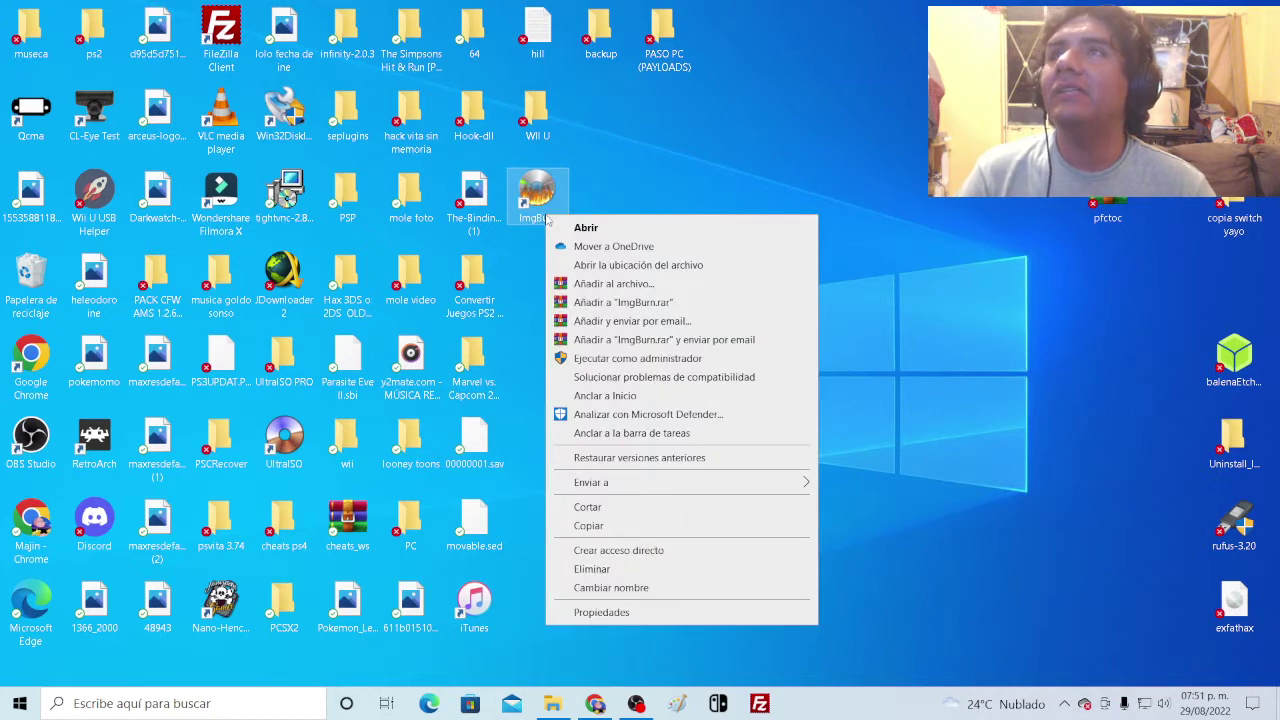
{"action": "left_click", "coordinate": [612, 265]}
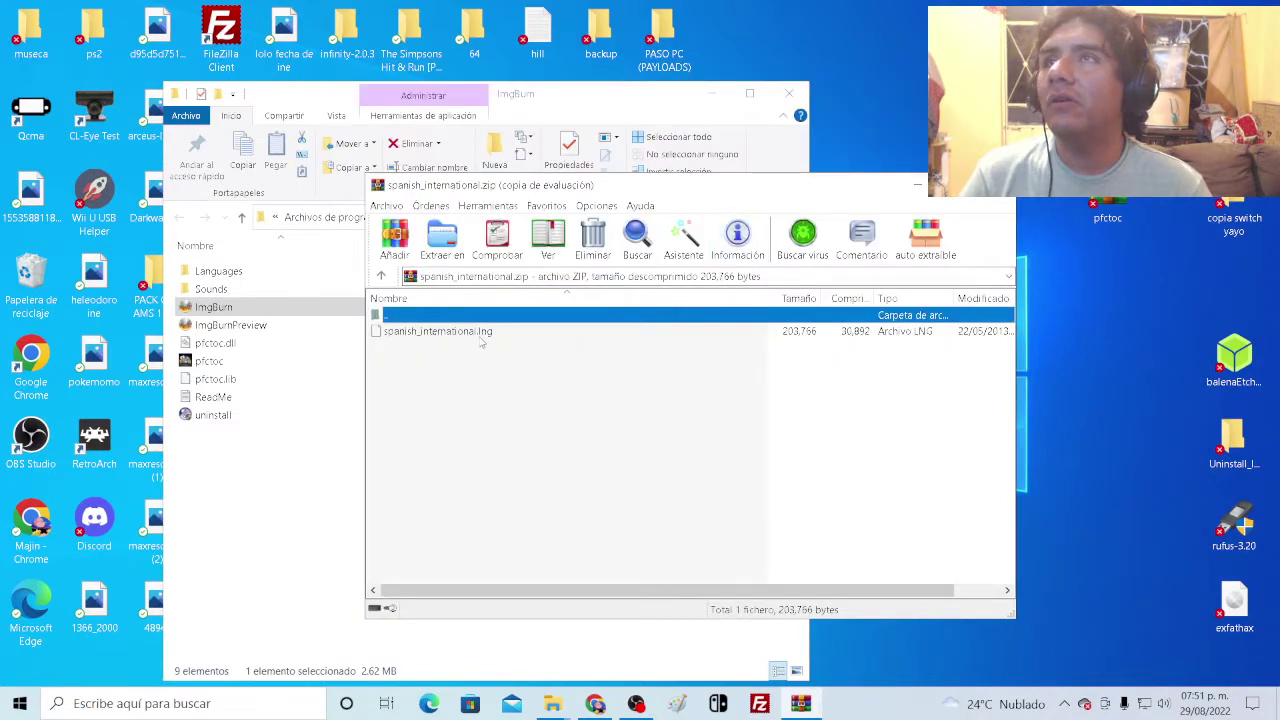
{"action": "double_click", "coordinate": [233, 278]}
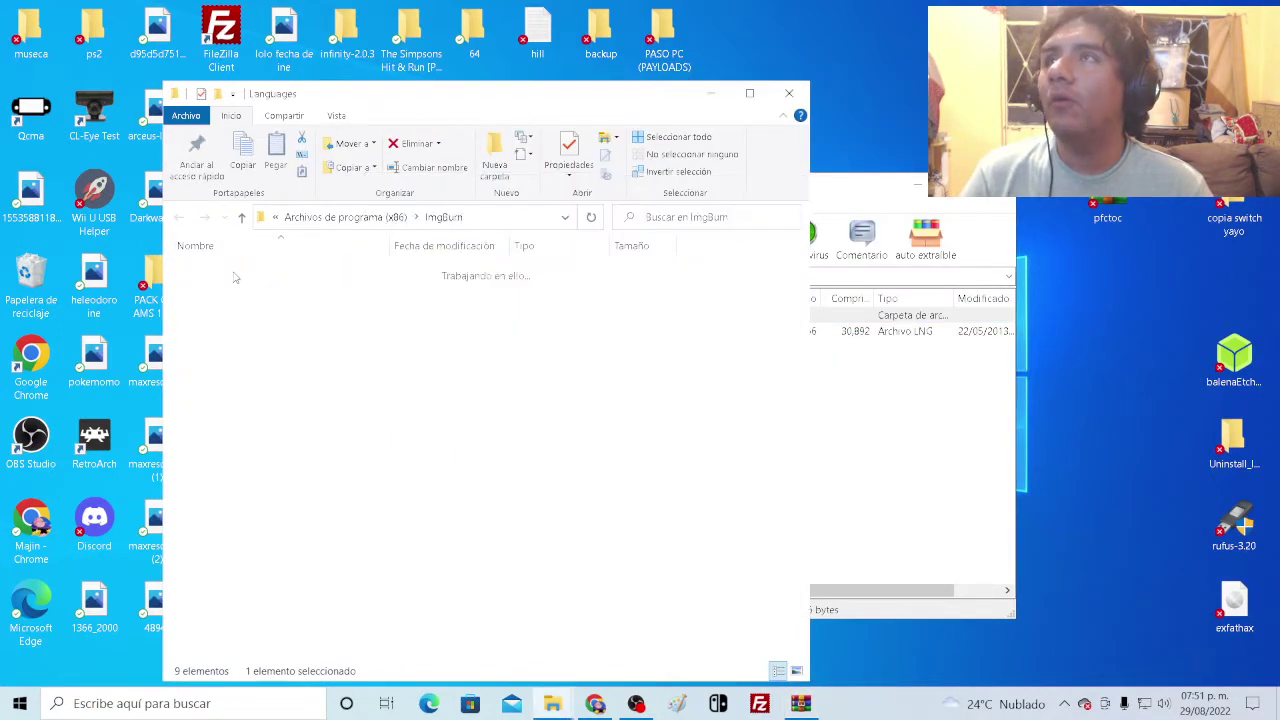
{"action": "left_click", "coordinate": [895, 461]}
{"action": "left_click_drag", "start_coordinate": [461, 341], "coordinate": [295, 378]}
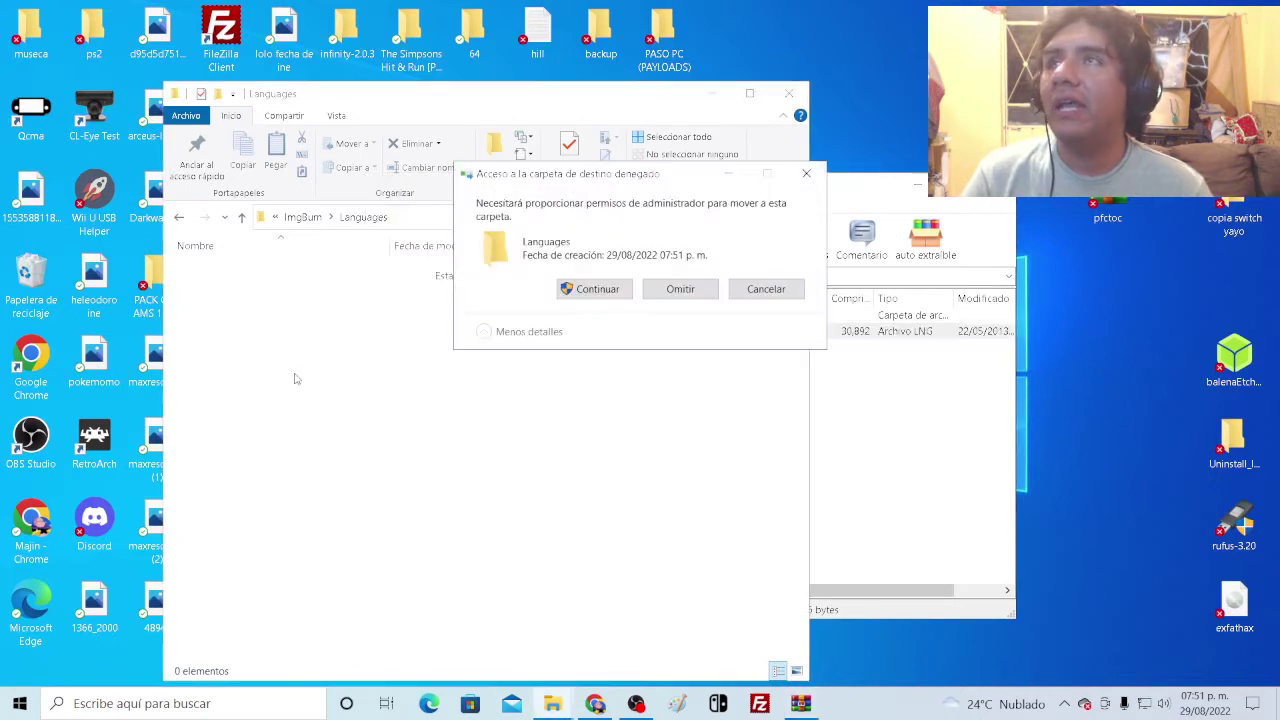
{"action": "left_click", "coordinate": [598, 298]}
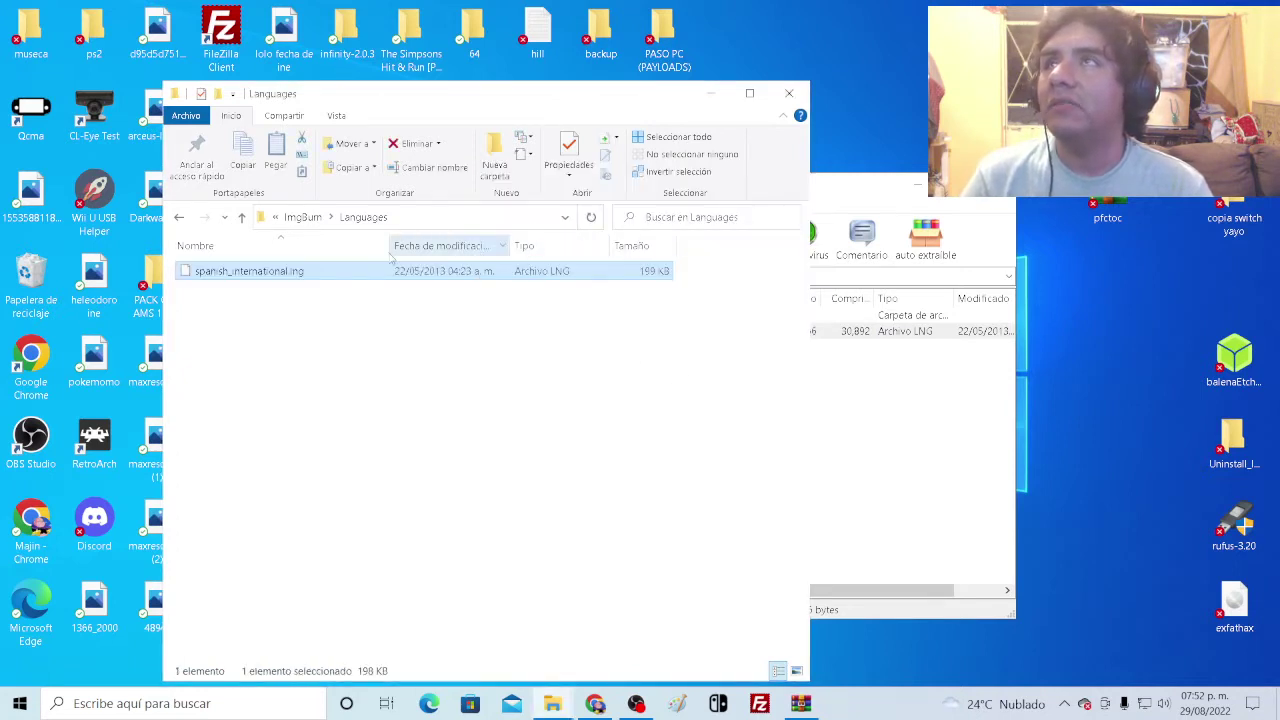
{"action": "key", "text": "alt+Left"}
{"action": "left_click", "coordinate": [830, 422]}
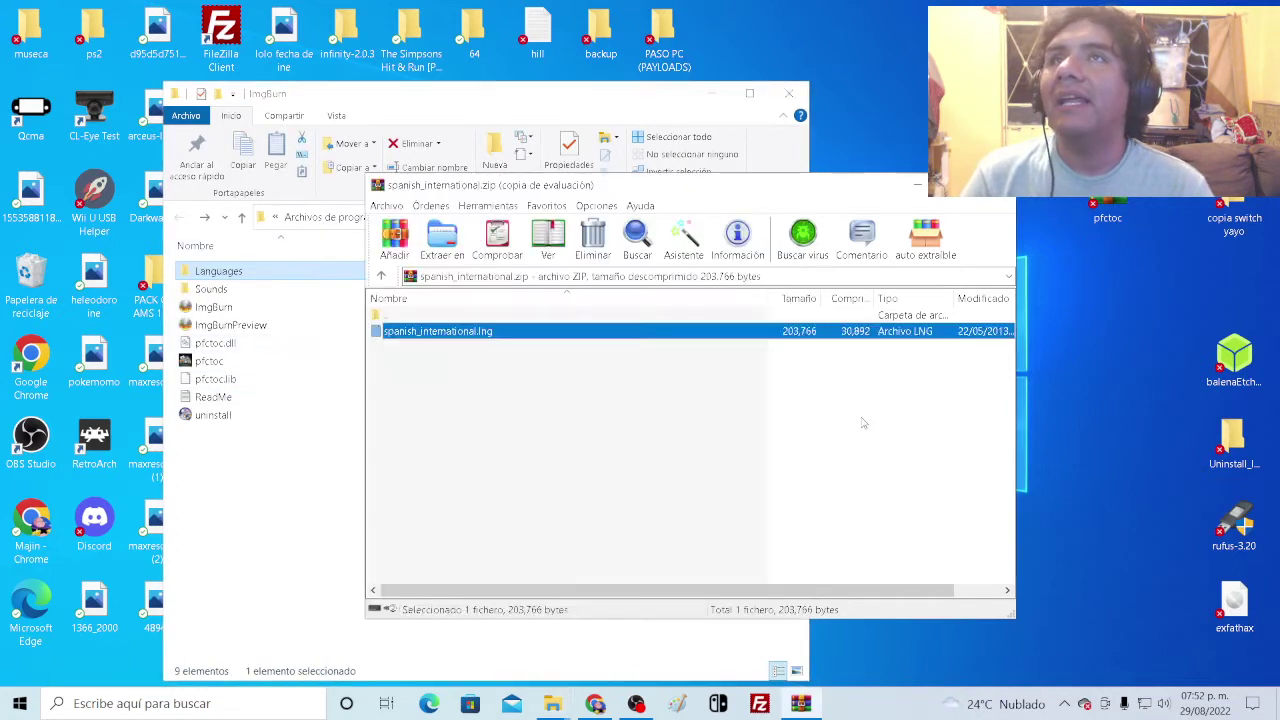
{"action": "left_click", "coordinate": [998, 180]}
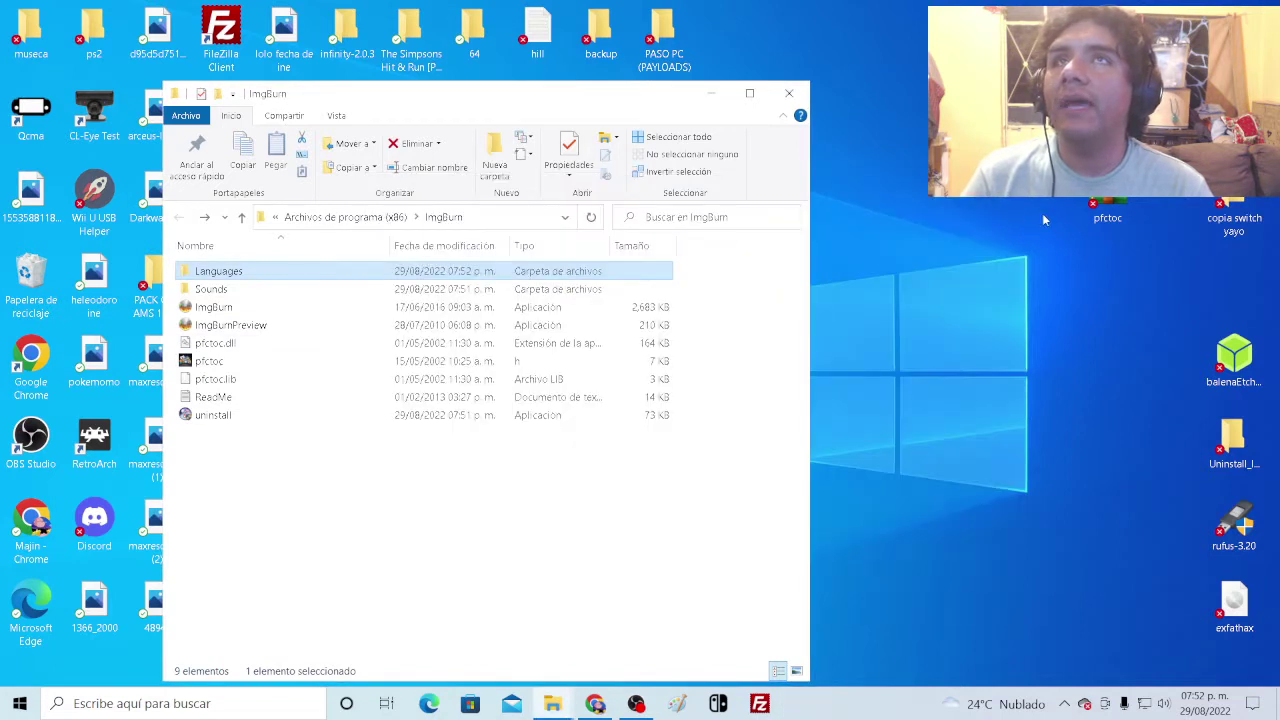
- Copy pfctoc.dll, pfctoc.h and pfctoc.lib from pfctoc.zip into the ImgBurn folder, replacing existing files with administrator permission, and close both windows
{"action": "double_click", "coordinate": [1113, 203]}
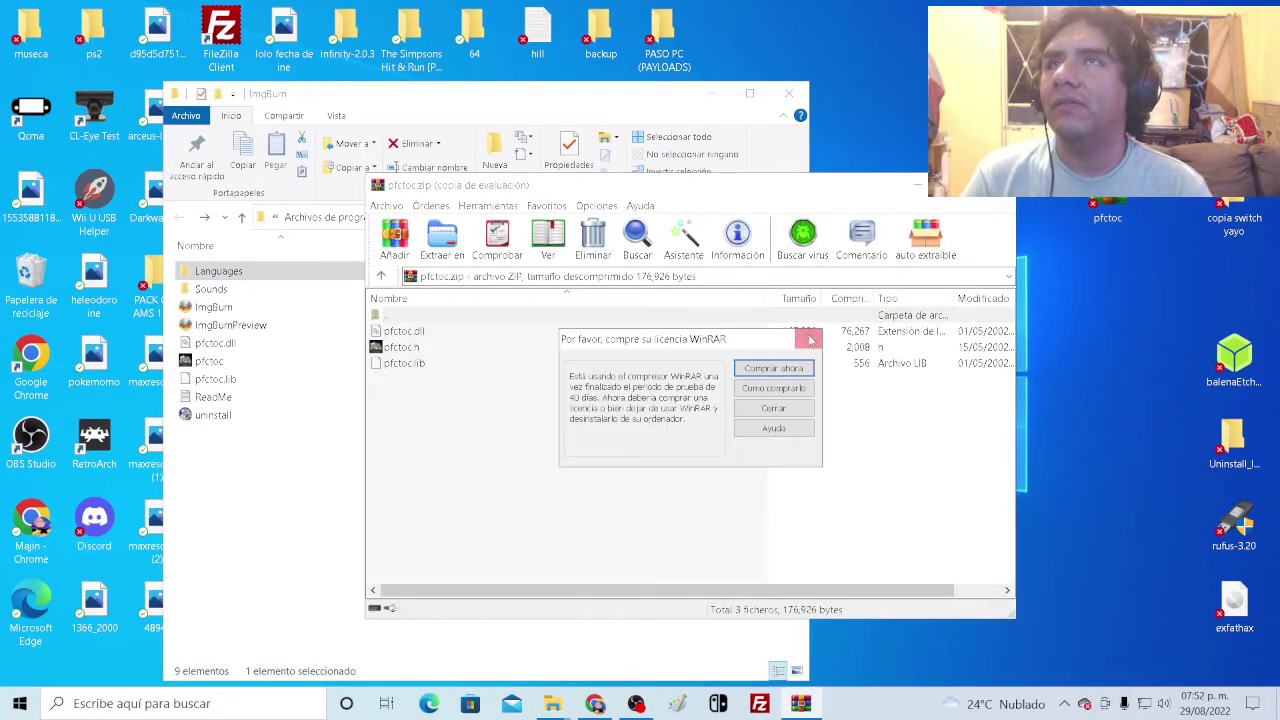
{"action": "left_click", "coordinate": [808, 339]}
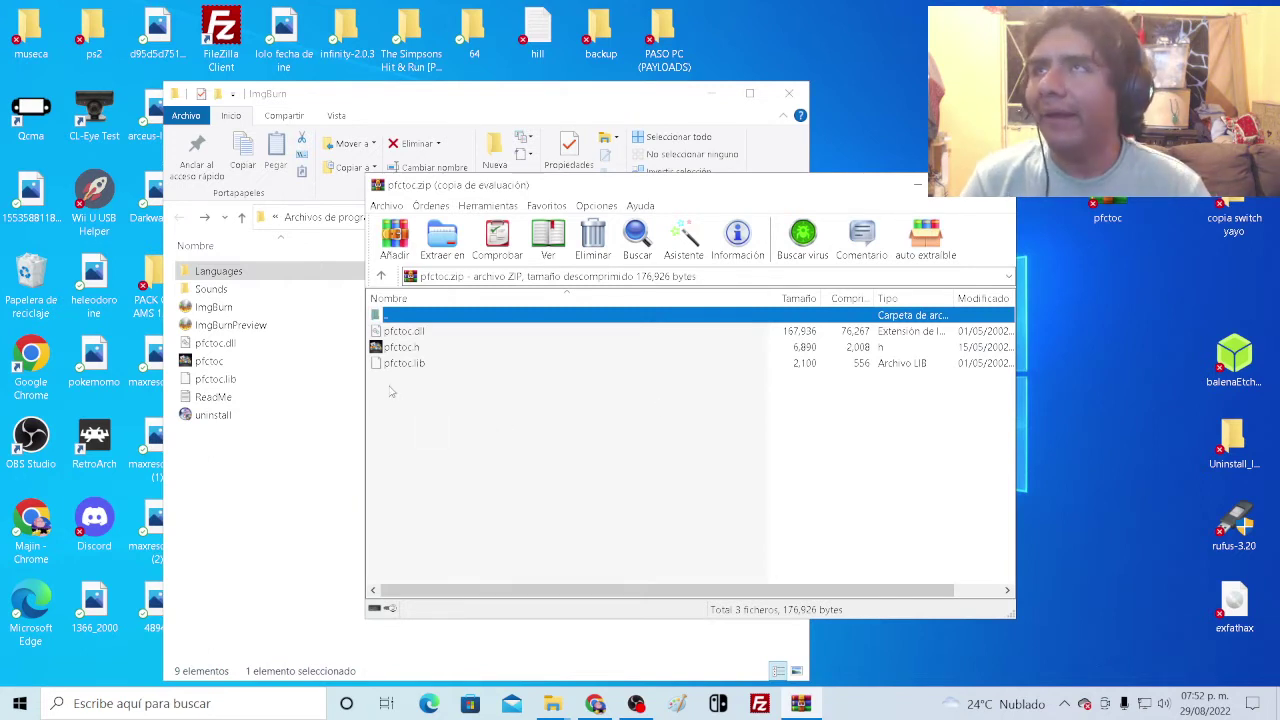
{"action": "left_click_drag", "start_coordinate": [391, 392], "coordinate": [275, 518]}
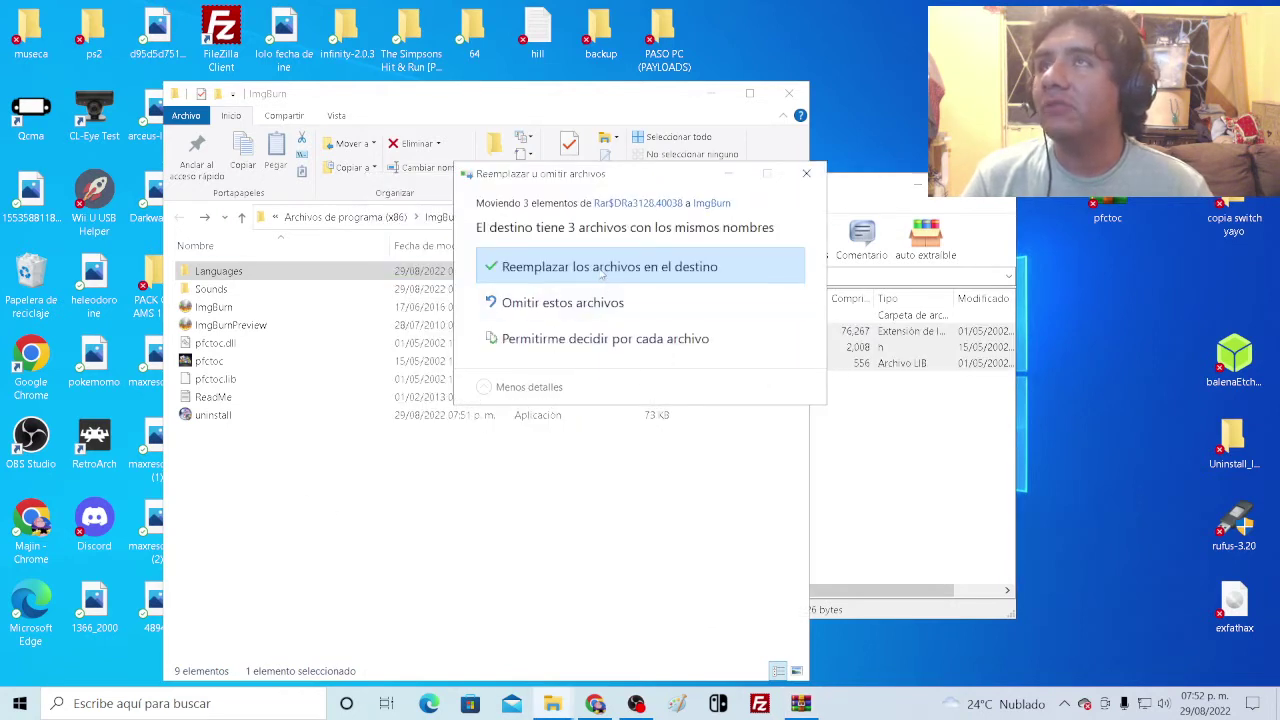
{"action": "left_click", "coordinate": [603, 268]}
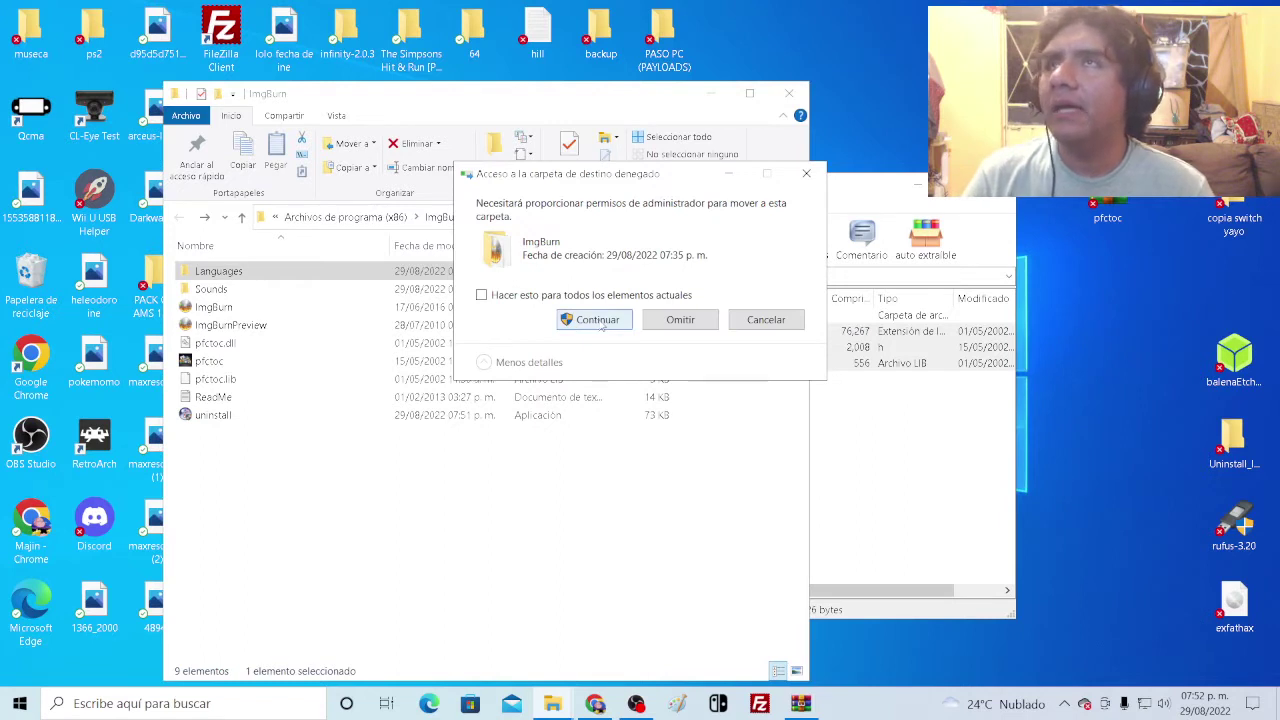
{"action": "left_click", "coordinate": [603, 330]}
{"action": "left_click", "coordinate": [601, 325]}
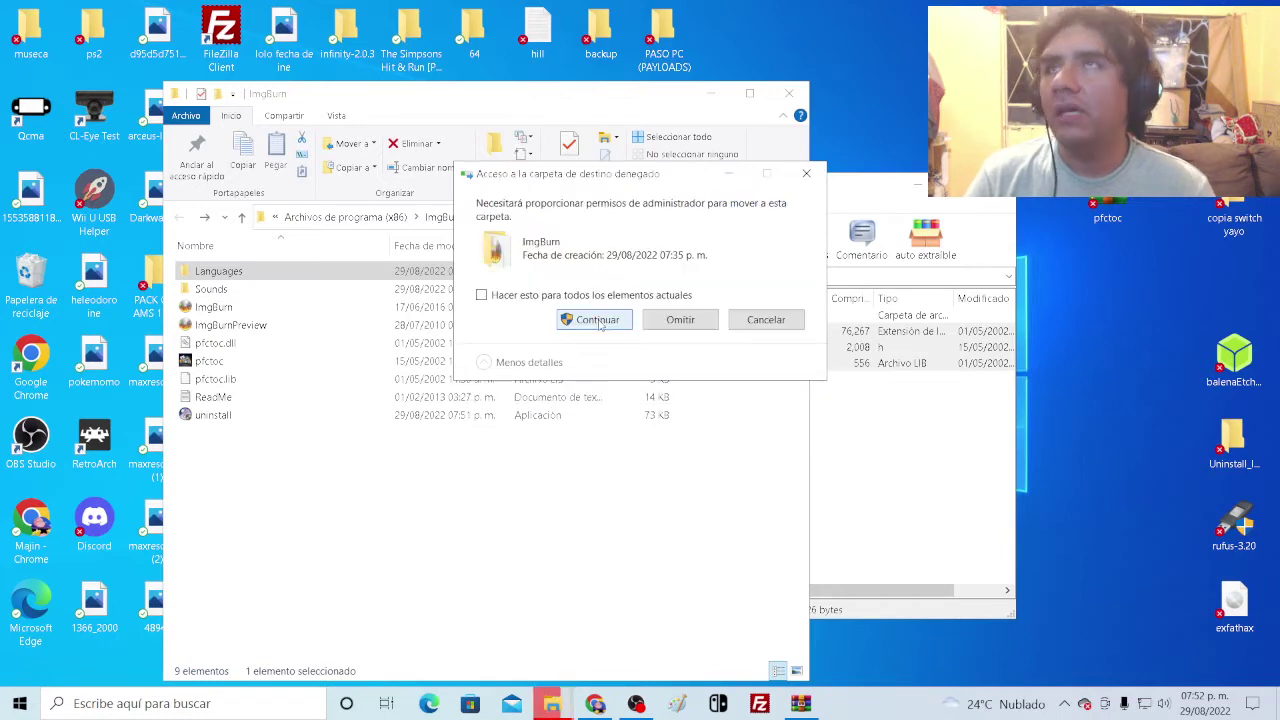
{"action": "left_click", "coordinate": [600, 322]}
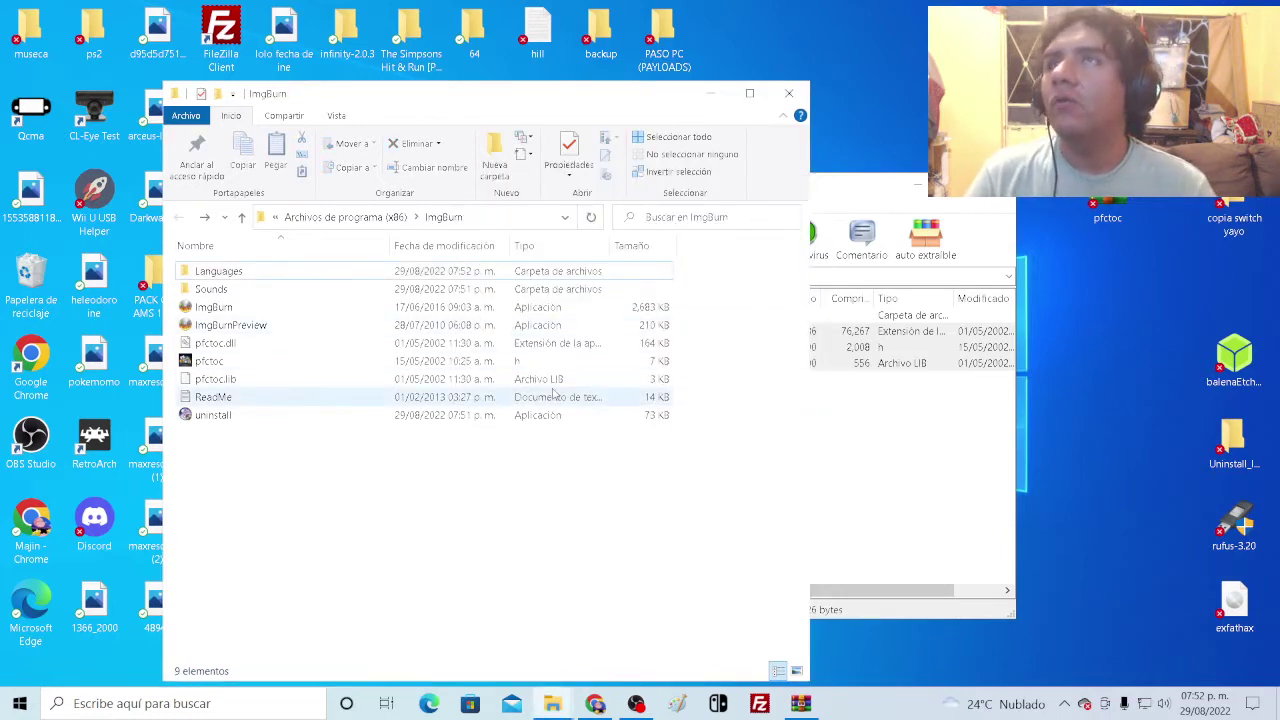
{"action": "left_click", "coordinate": [789, 93]}
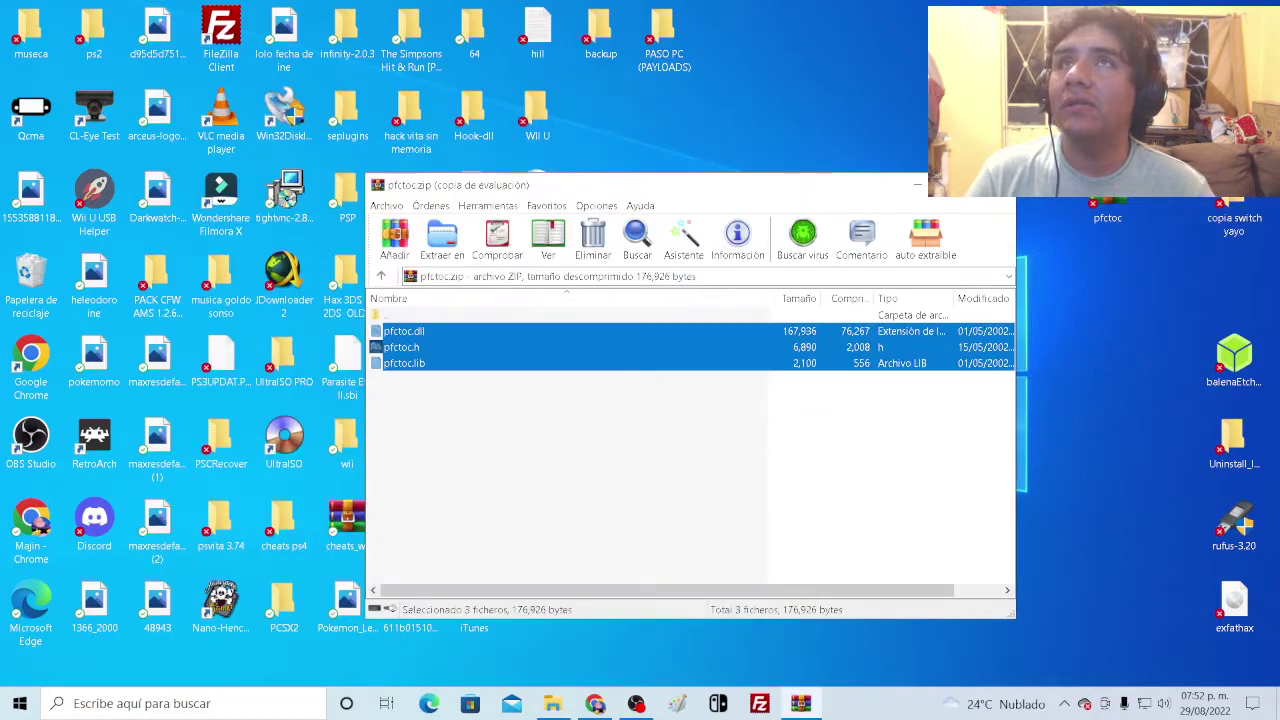
{"action": "left_click", "coordinate": [1000, 185]}
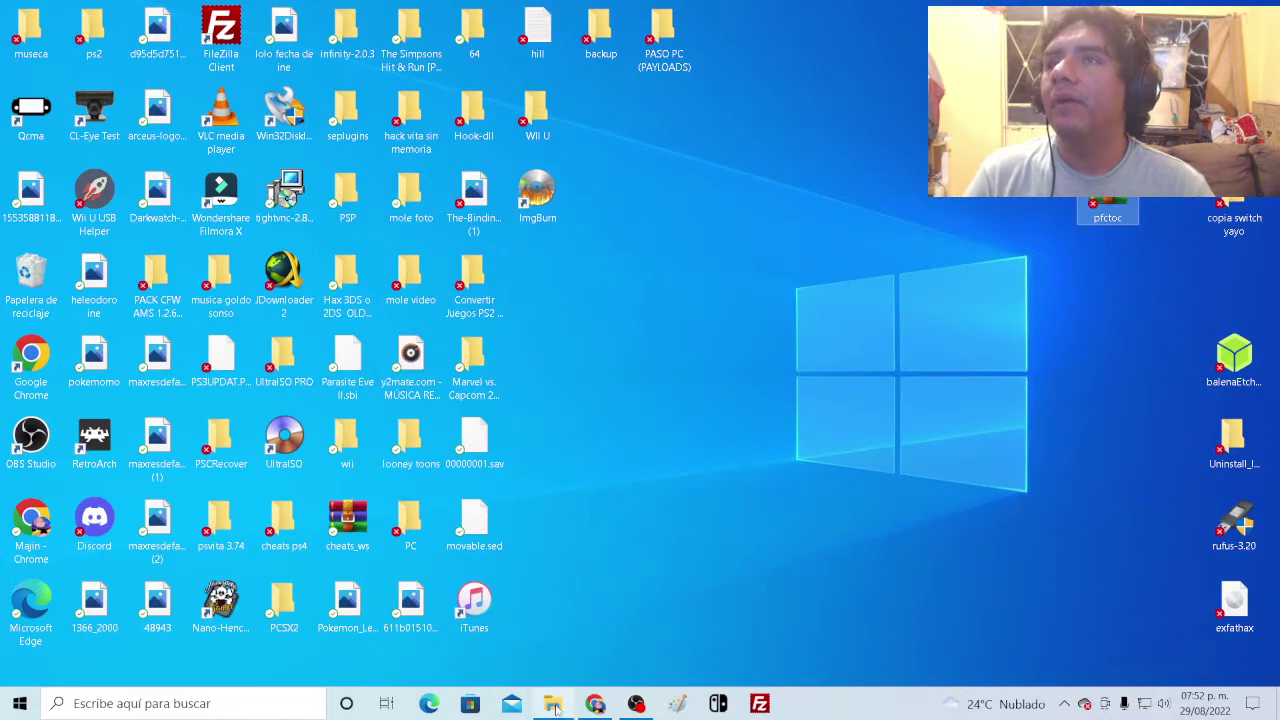
- Bring back the browser window with the ImgBurn download page and restore it from maximized to a smaller size
{"action": "mouse_move", "coordinate": [594, 704]}
{"action": "left_click", "coordinate": [660, 650]}
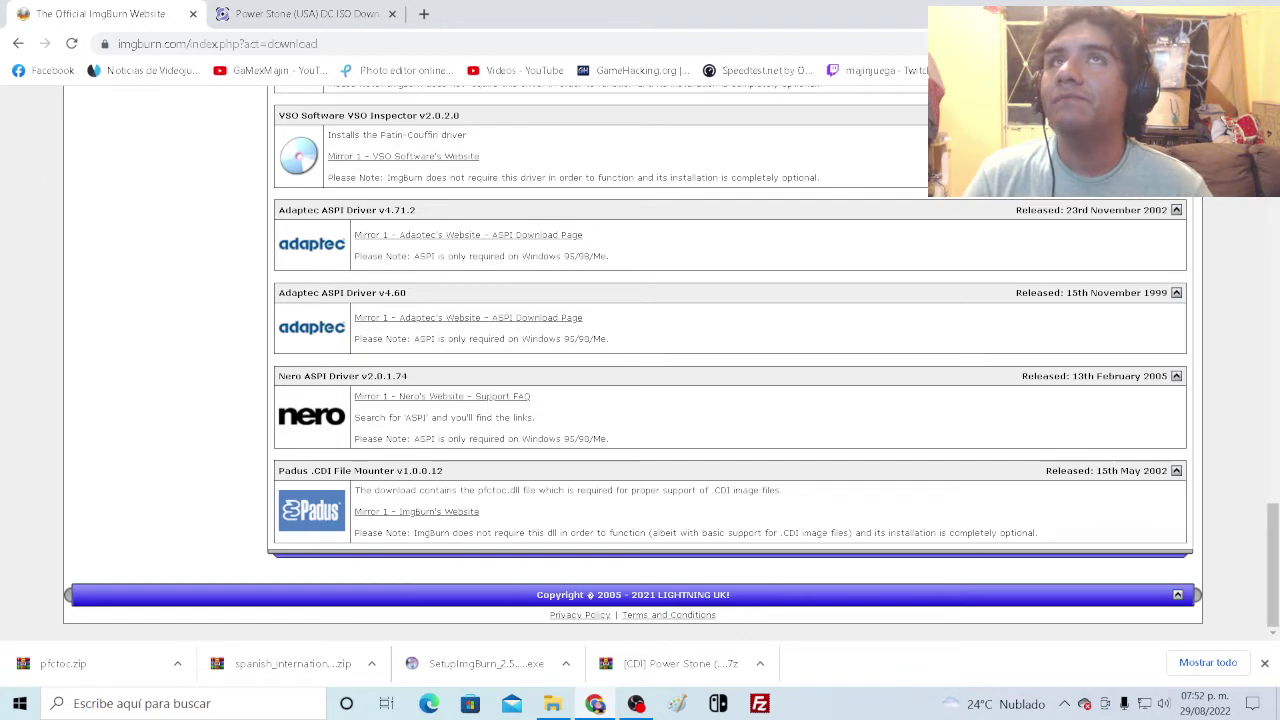
{"action": "left_click", "coordinate": [1223, 12]}
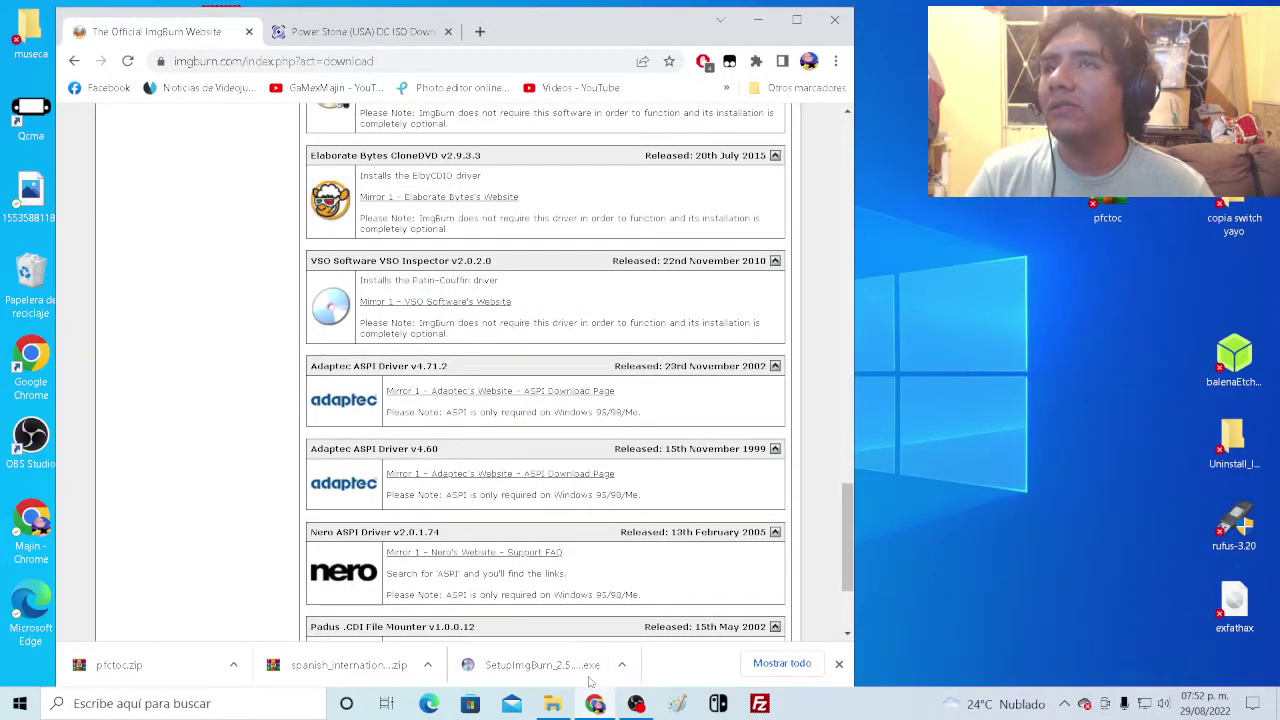
- Widen the restored browser window until the Power Stone download is reachable, and move it so free desktop space remains visible
{"action": "left_click", "coordinate": [595, 704]}
{"action": "left_click", "coordinate": [595, 704]}
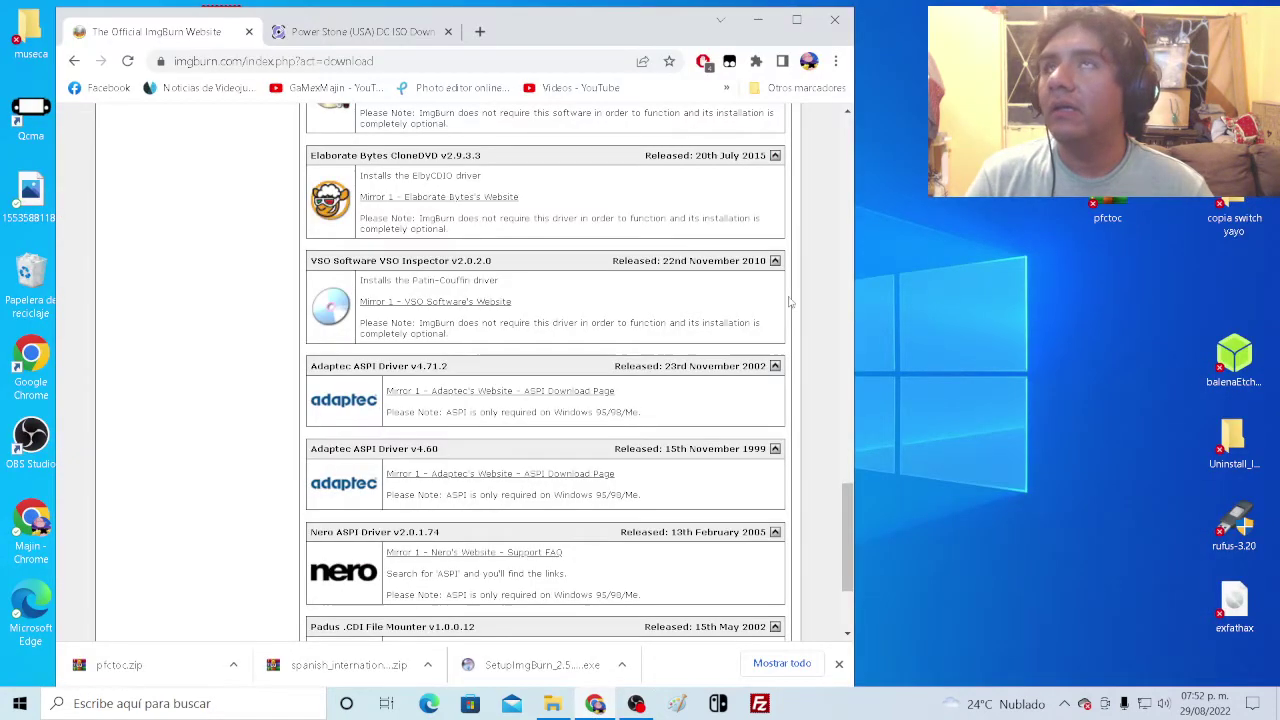
{"action": "left_click", "coordinate": [798, 14]}
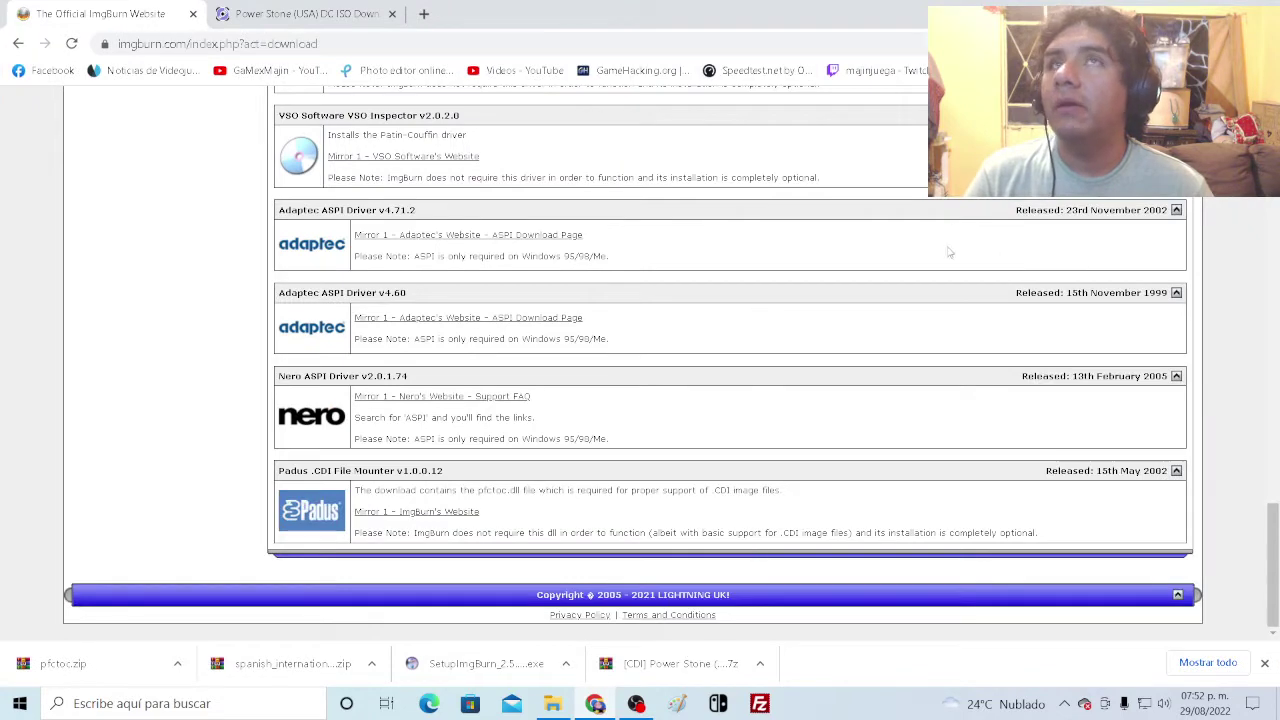
{"action": "key", "text": "super+Down"}
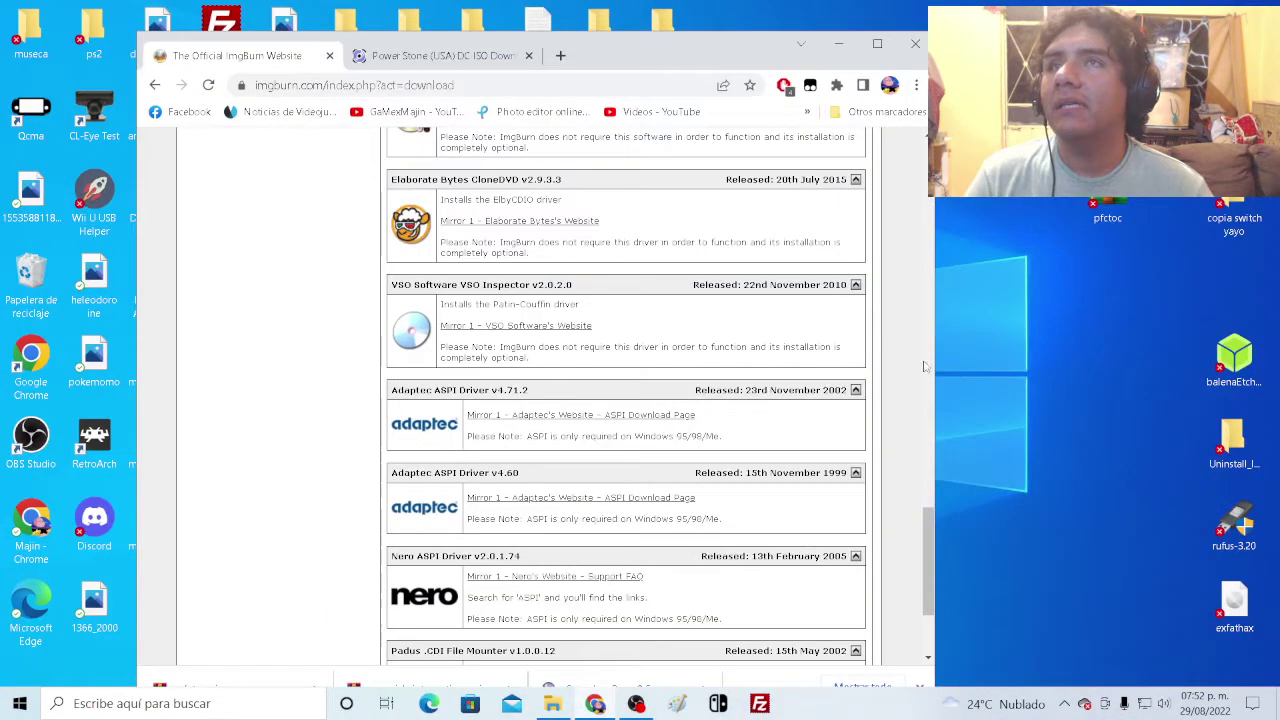
{"action": "left_click_drag", "start_coordinate": [936, 358], "coordinate": [1104, 358]}
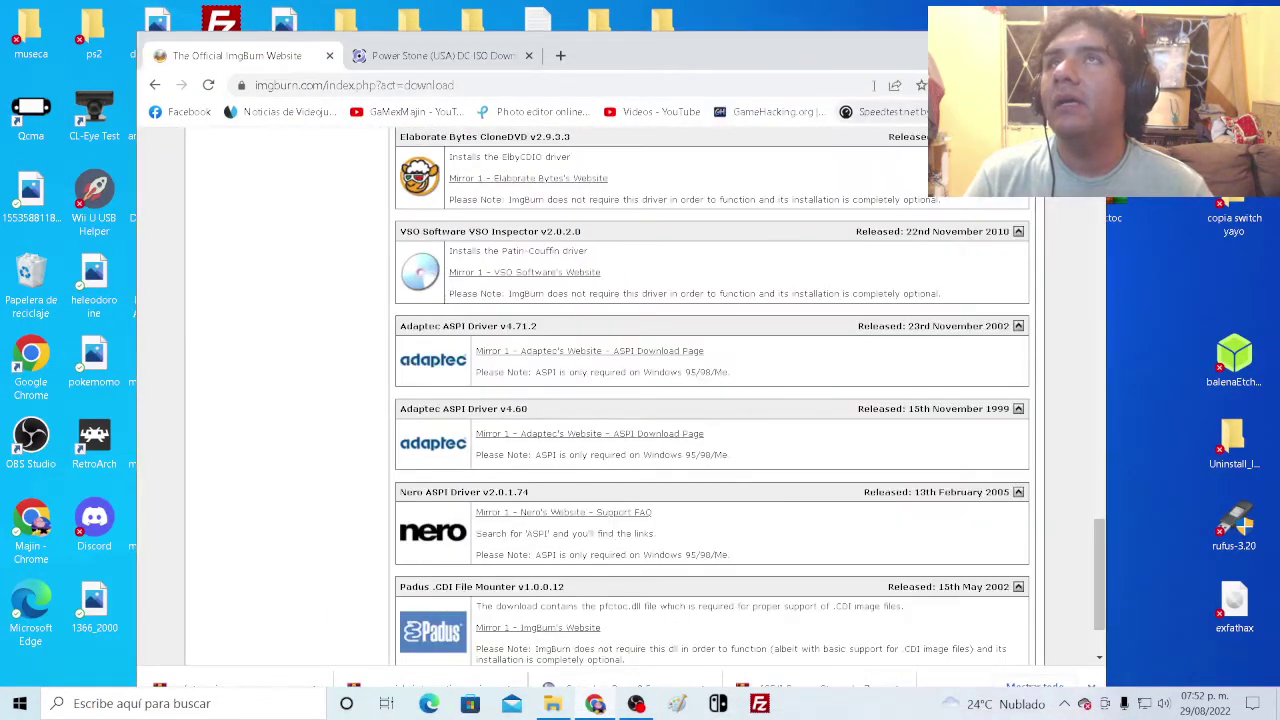
{"action": "left_click_drag", "start_coordinate": [810, 51], "coordinate": [673, 21]}
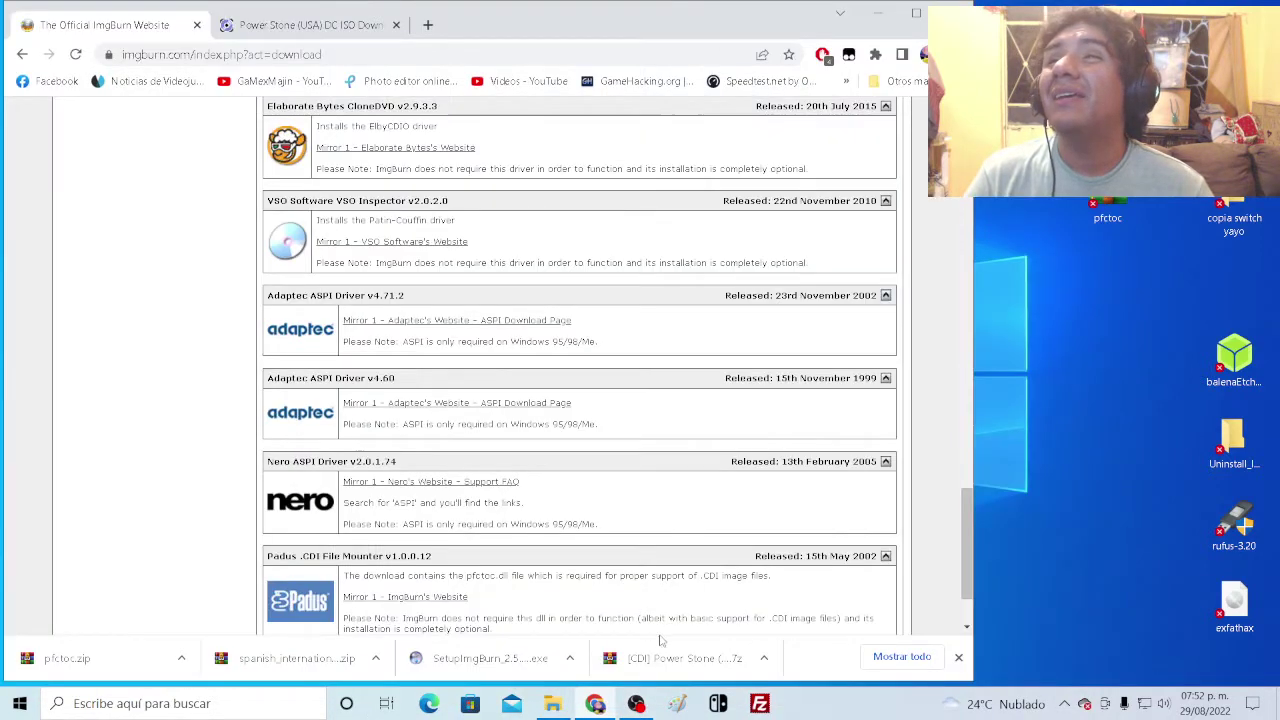
- Copy the downloaded [CDI] Power Stone archive to the desktop, minimize the browser, and extract the archive there
{"action": "left_click_drag", "start_coordinate": [673, 660], "coordinate": [1110, 300]}
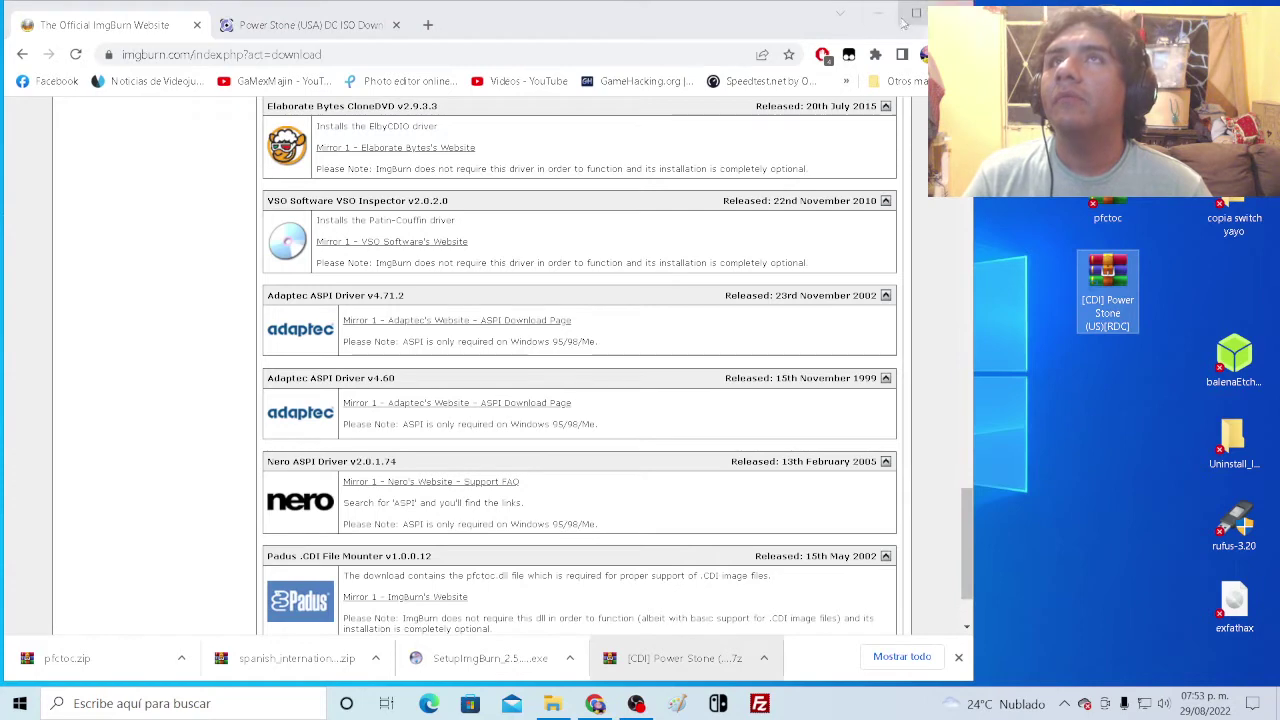
{"action": "left_click", "coordinate": [883, 18]}
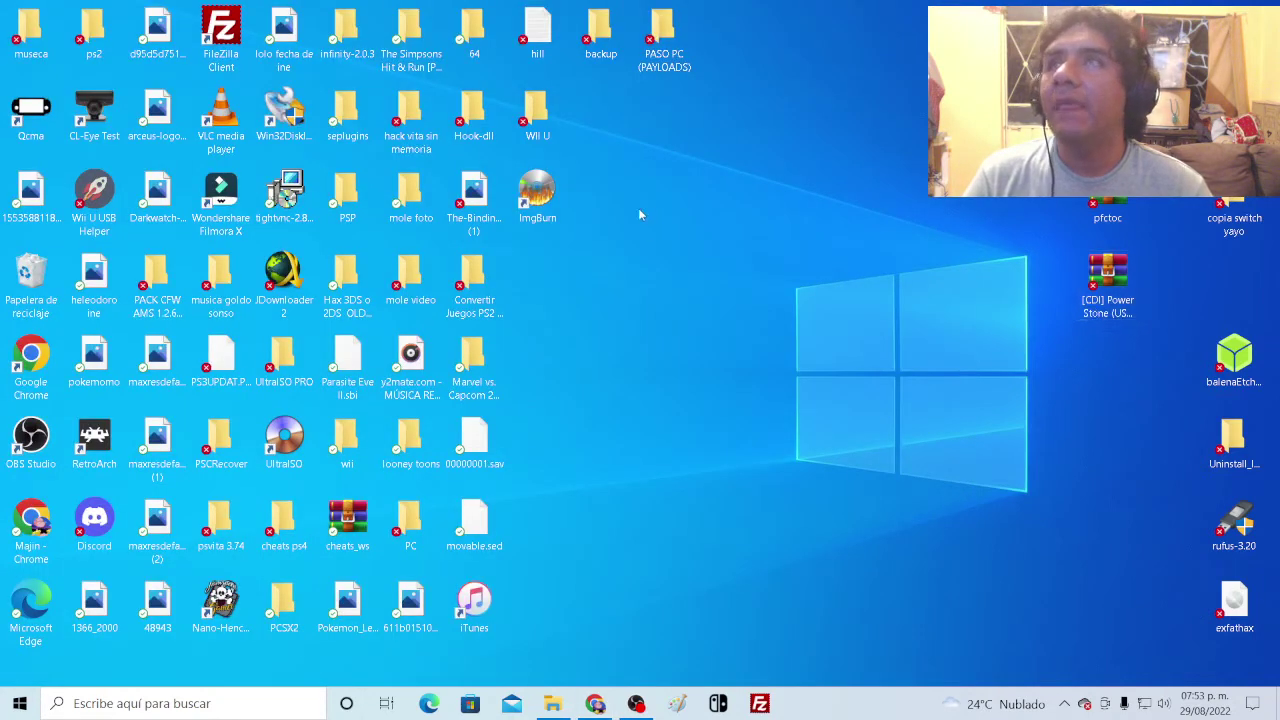
{"action": "right_click", "coordinate": [1100, 280]}
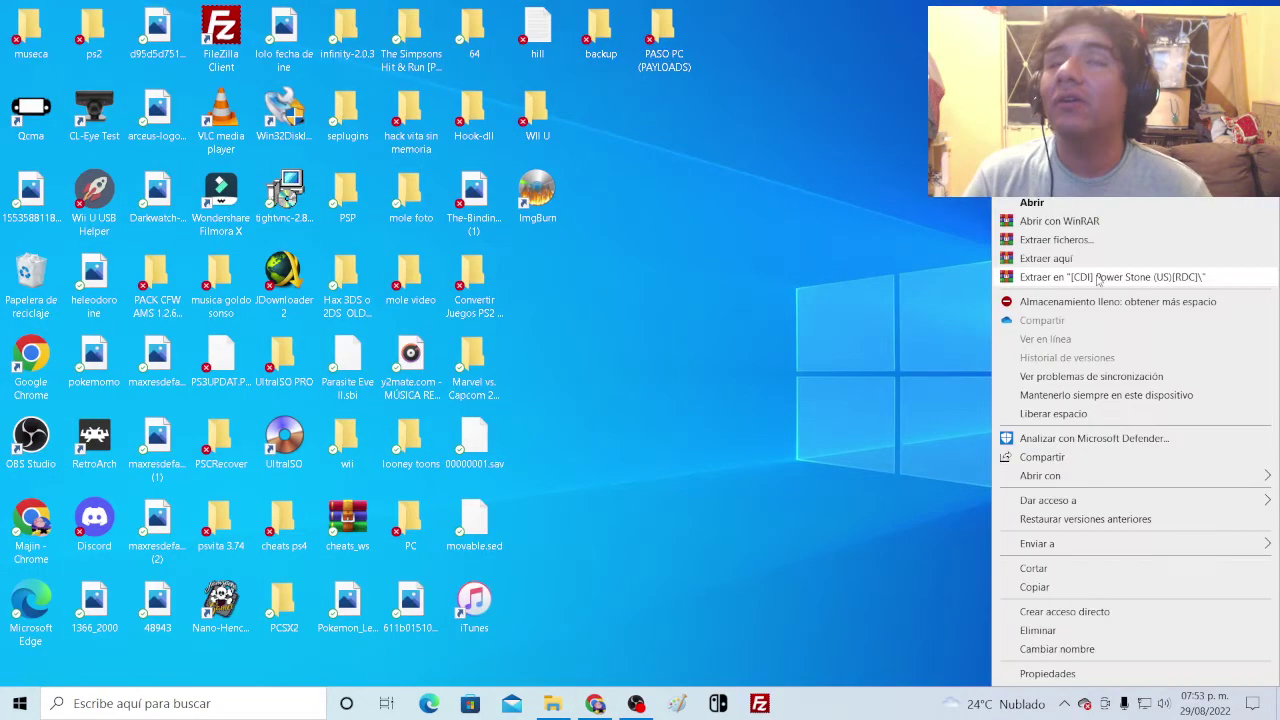
{"action": "left_click", "coordinate": [1044, 259]}
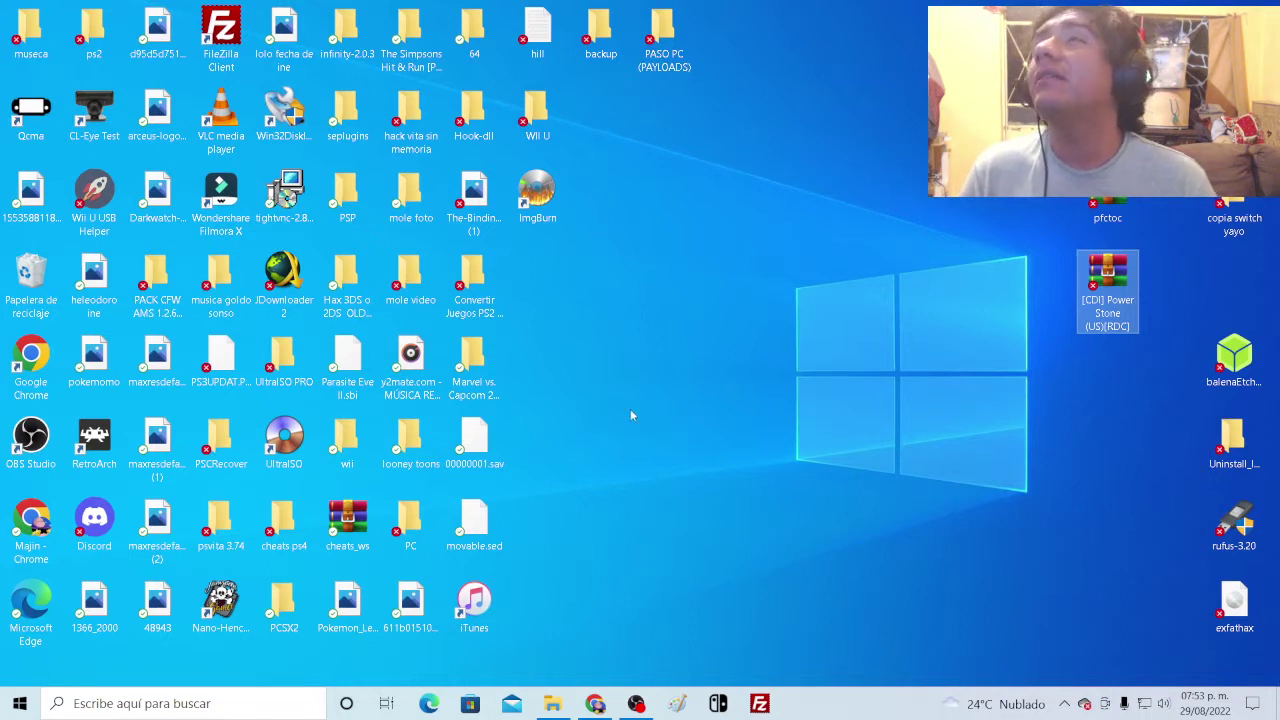
- Examine the image files inside the desktop's Marvel vs. Capcom 2 folder and close it
{"action": "double_click", "coordinate": [485, 372]}
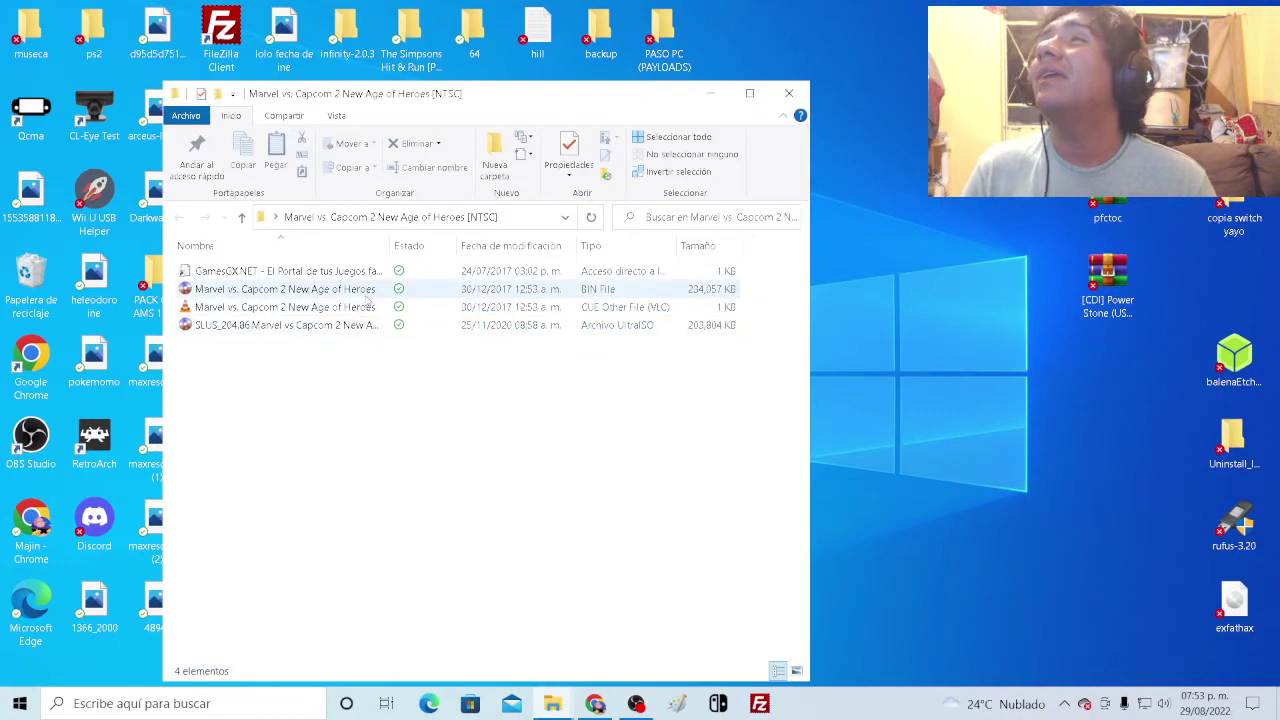
{"action": "left_click", "coordinate": [789, 93]}
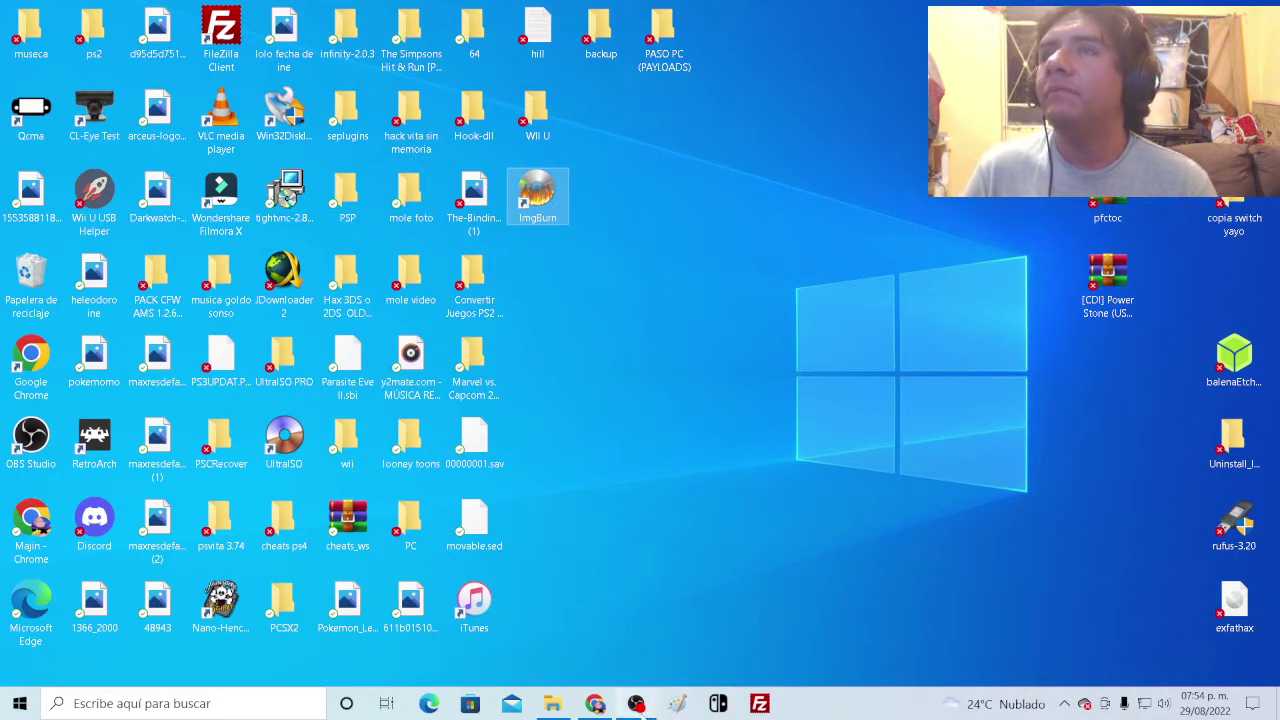
{"action": "left_click", "coordinate": [638, 706]}
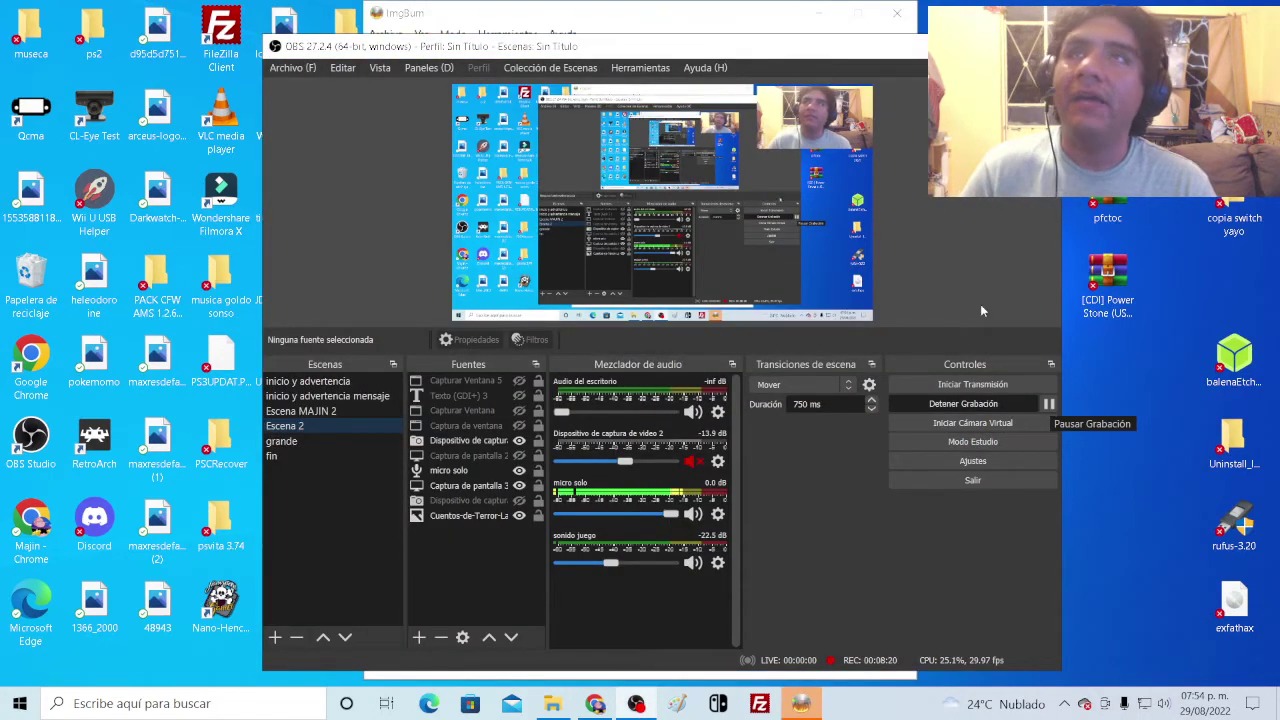
{"action": "left_click", "coordinate": [985, 46]}
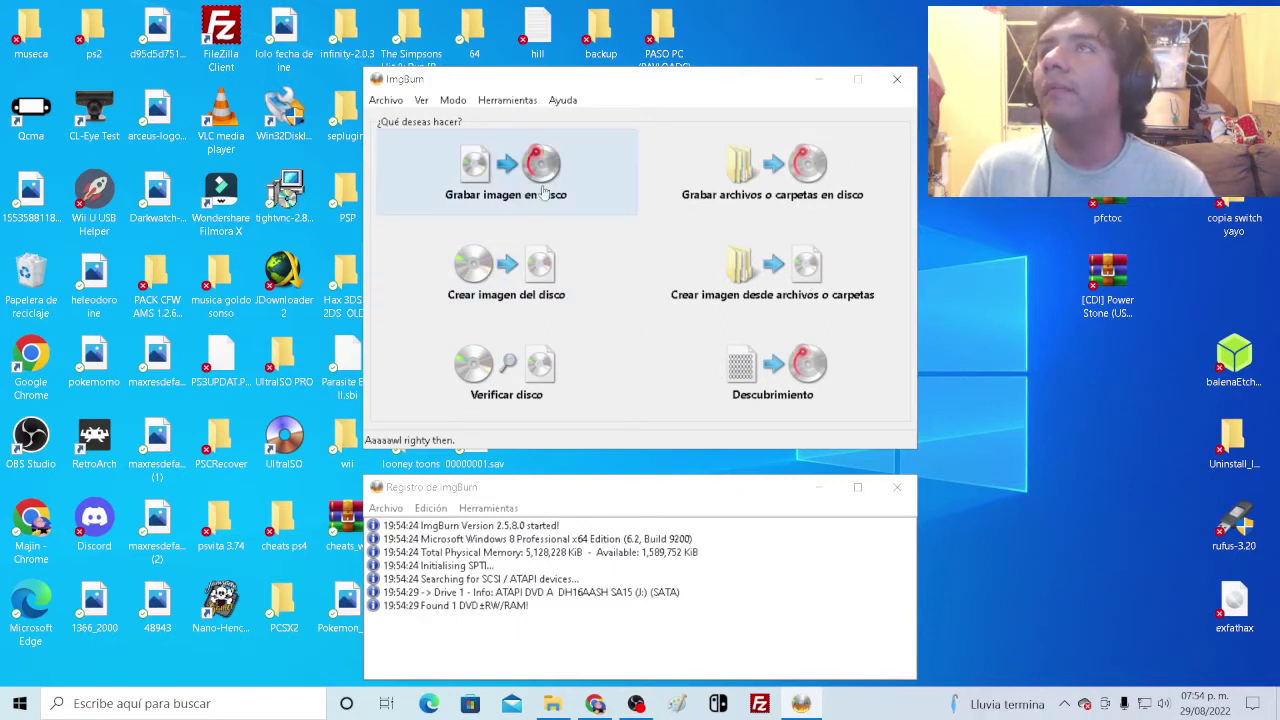
- Choose writing an image to disc, keep the ATAPI DVD A DH16AASH (J:) drive as destination, and set the write speed to 2x
{"action": "left_click", "coordinate": [484, 188]}
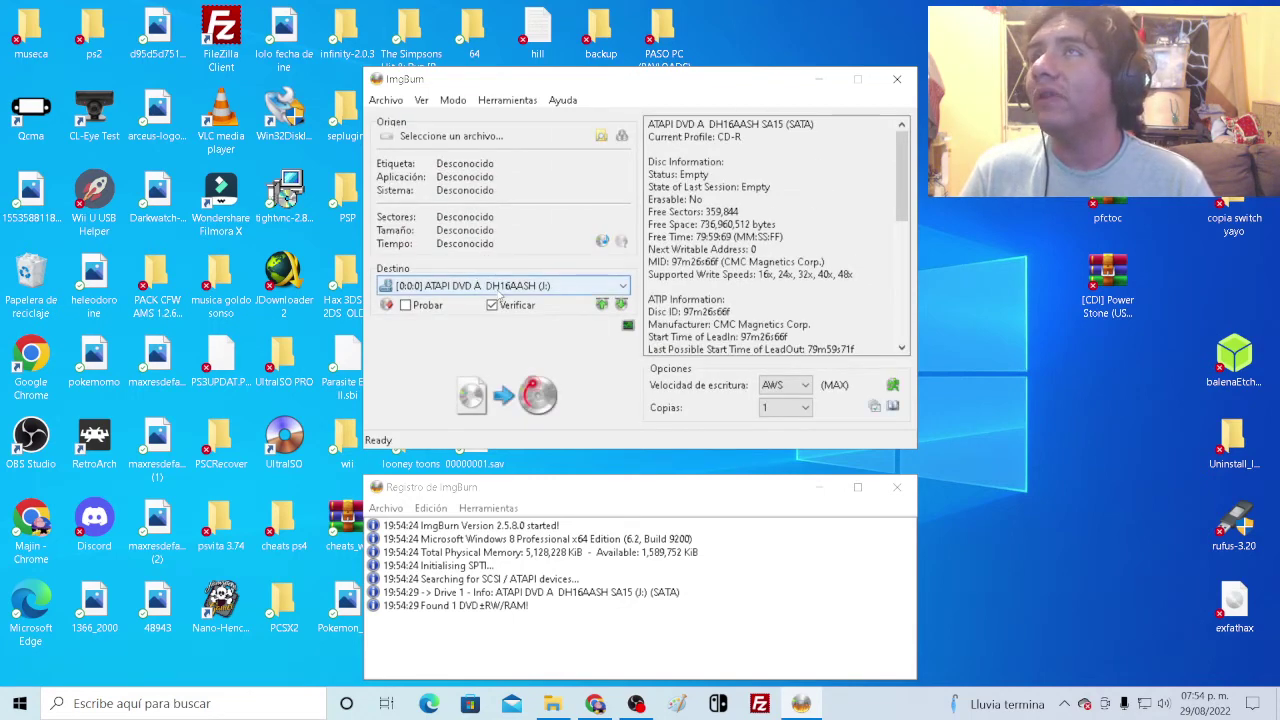
{"action": "left_click", "coordinate": [499, 287]}
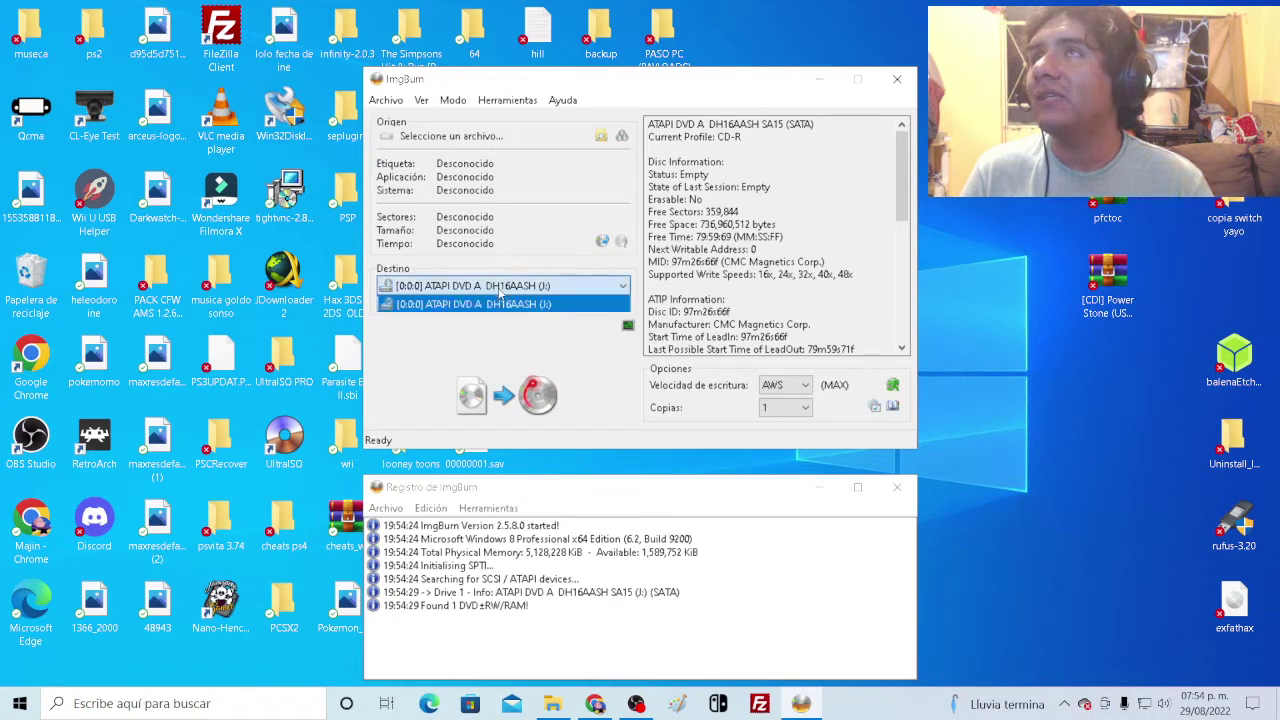
{"action": "left_click", "coordinate": [499, 290]}
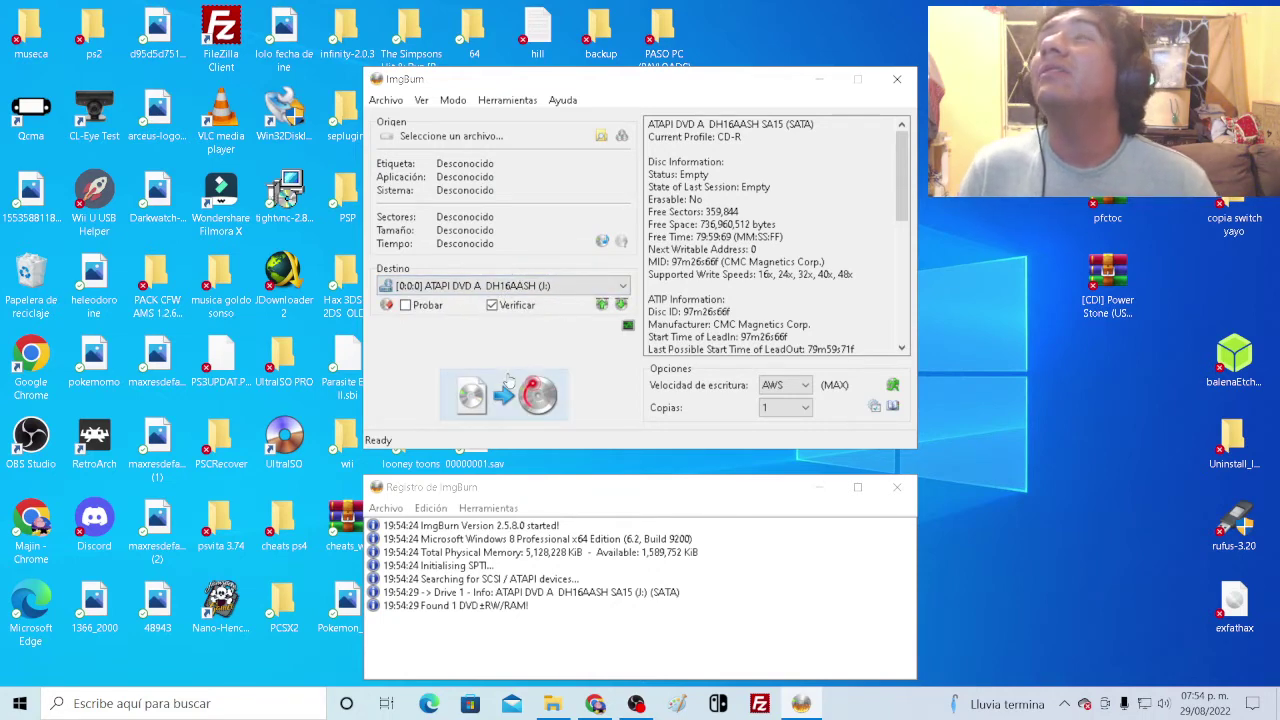
{"action": "left_click", "coordinate": [797, 390]}
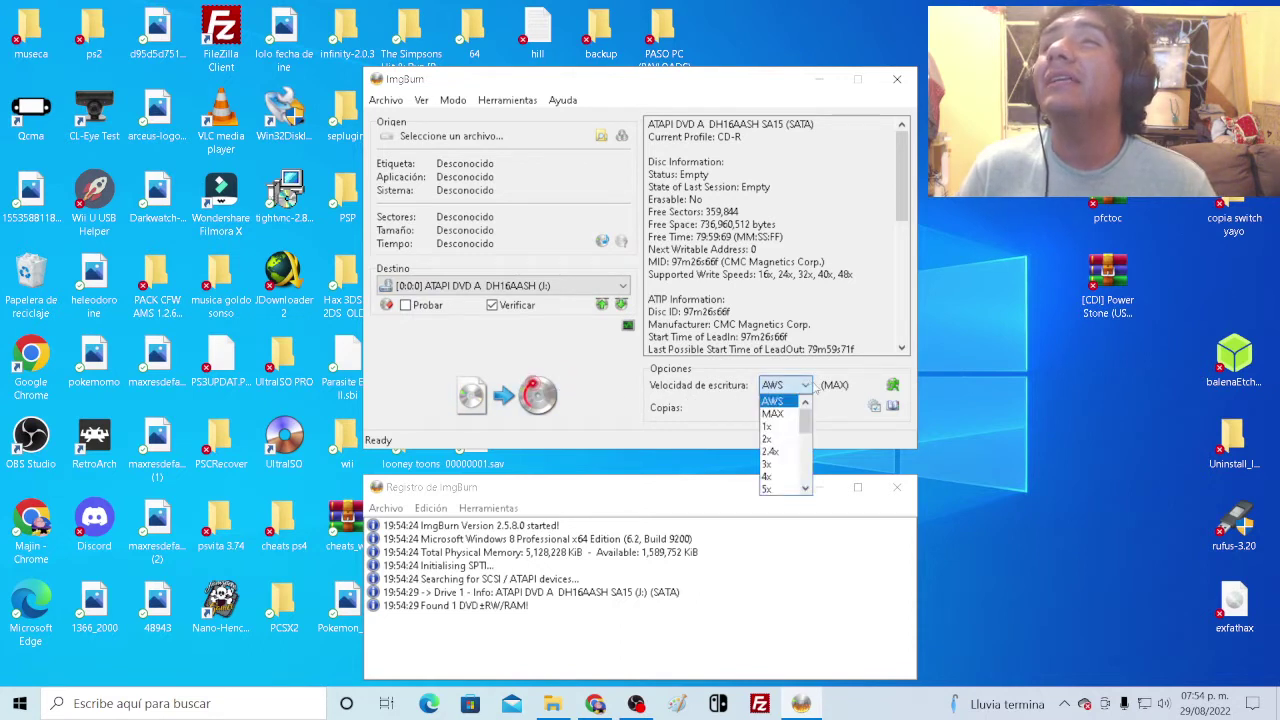
{"action": "left_click", "coordinate": [776, 441]}
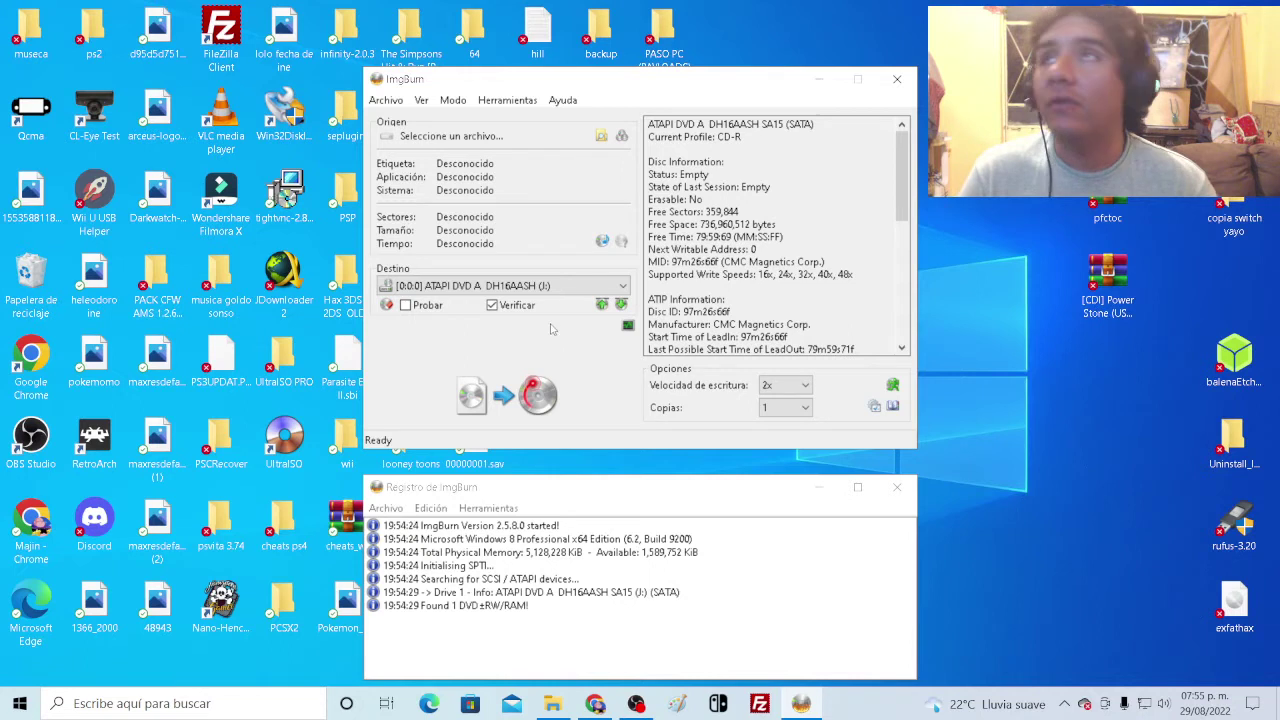
- Load Power Stone (US)[RDC].cdi from the desktop as the source image and start burning it with verification enabled
{"action": "left_click", "coordinate": [387, 101]}
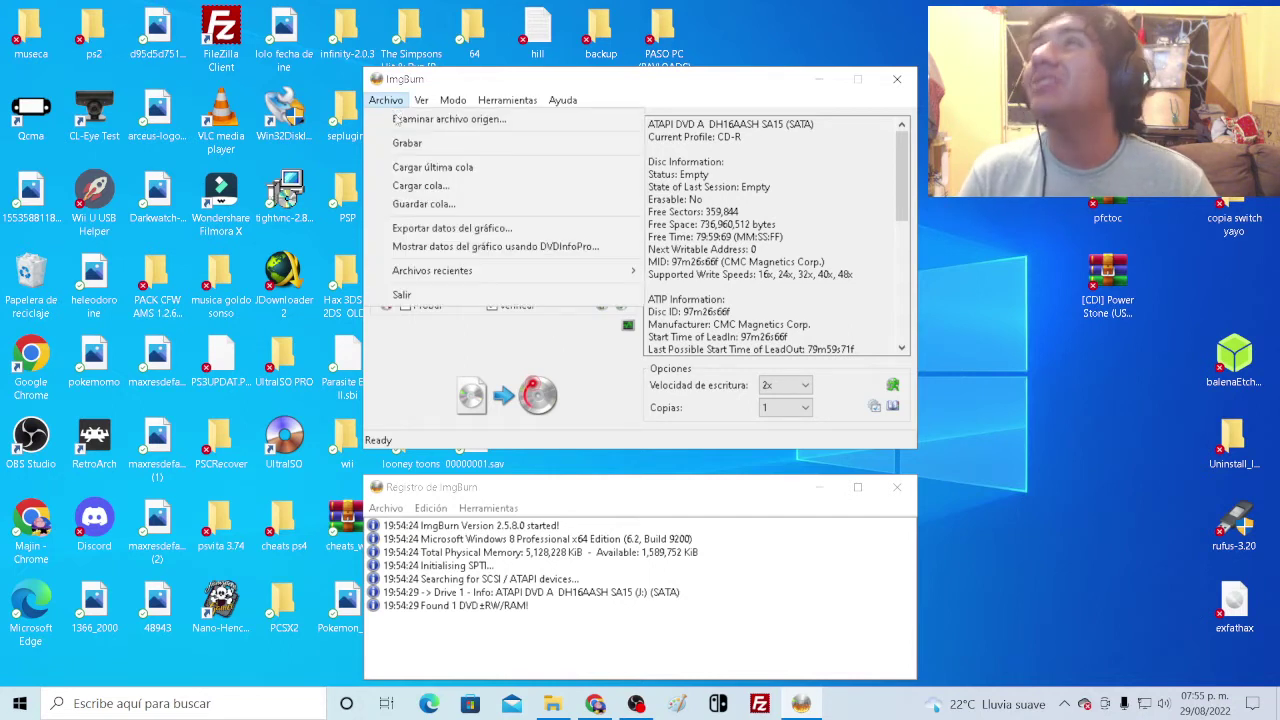
{"action": "left_click", "coordinate": [472, 122]}
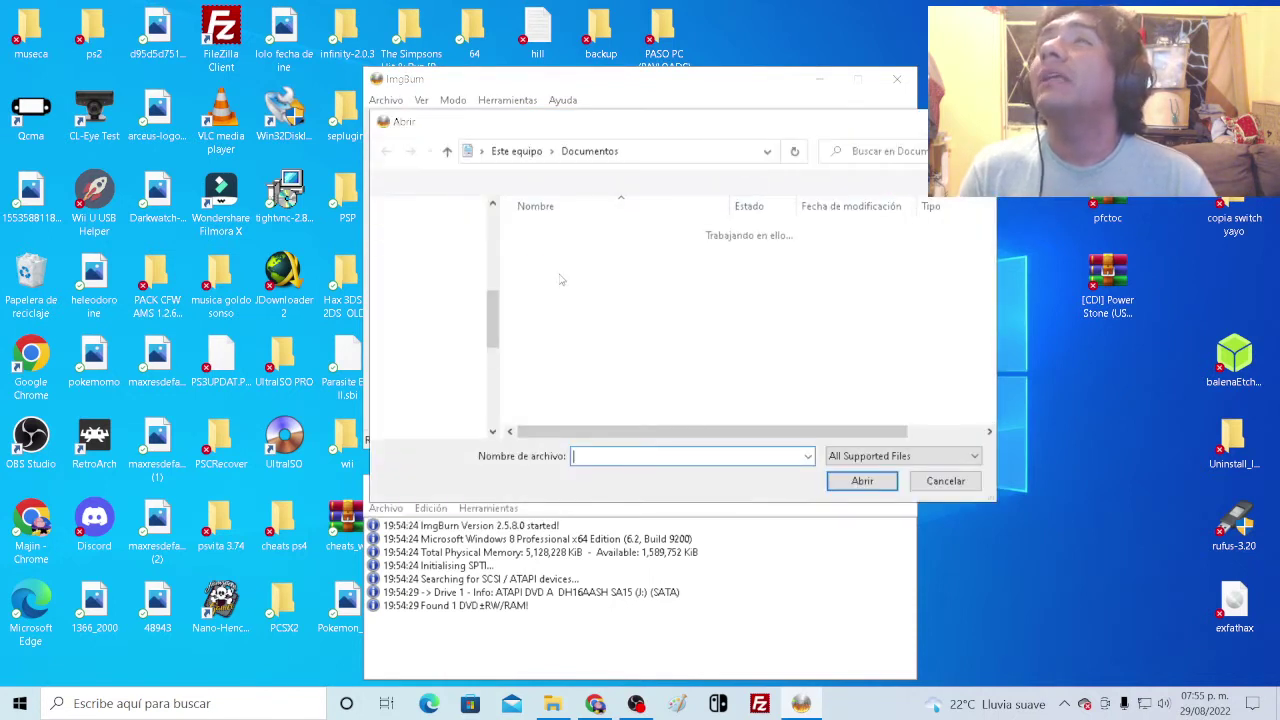
{"action": "scroll", "coordinate": [440, 320], "scroll_direction": "up", "scroll_amount": 5}
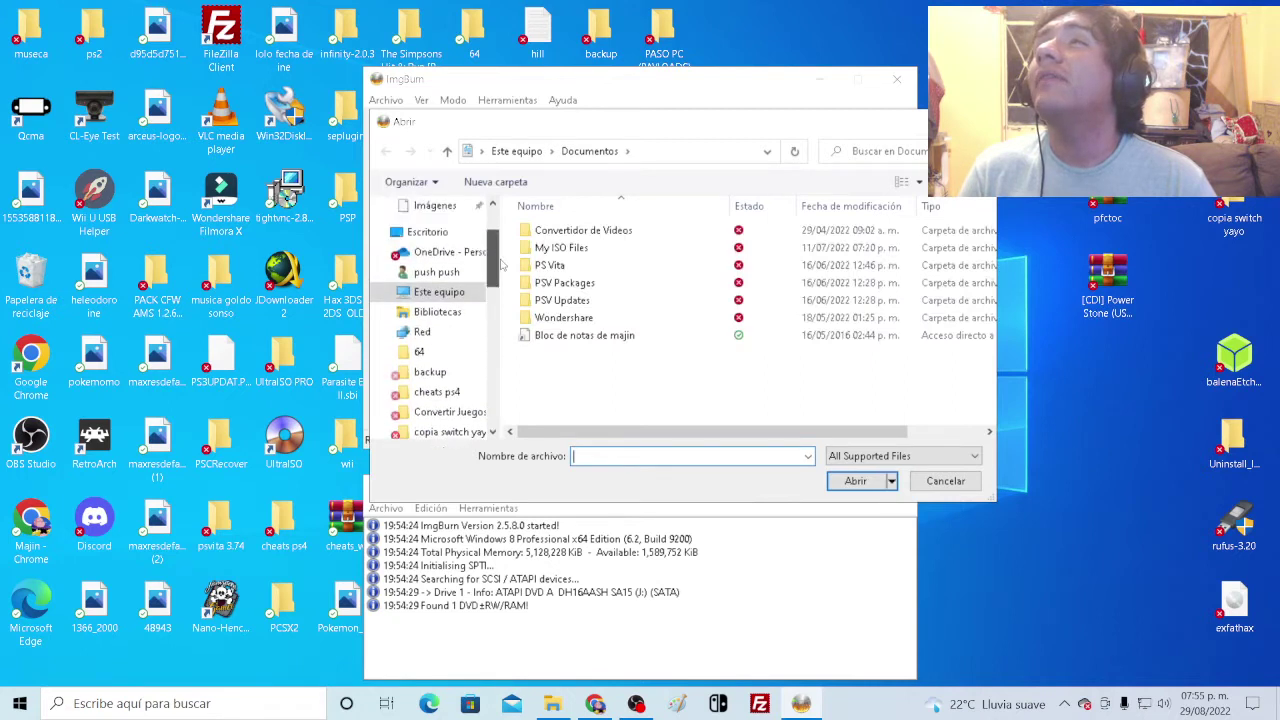
{"action": "left_click", "coordinate": [424, 274]}
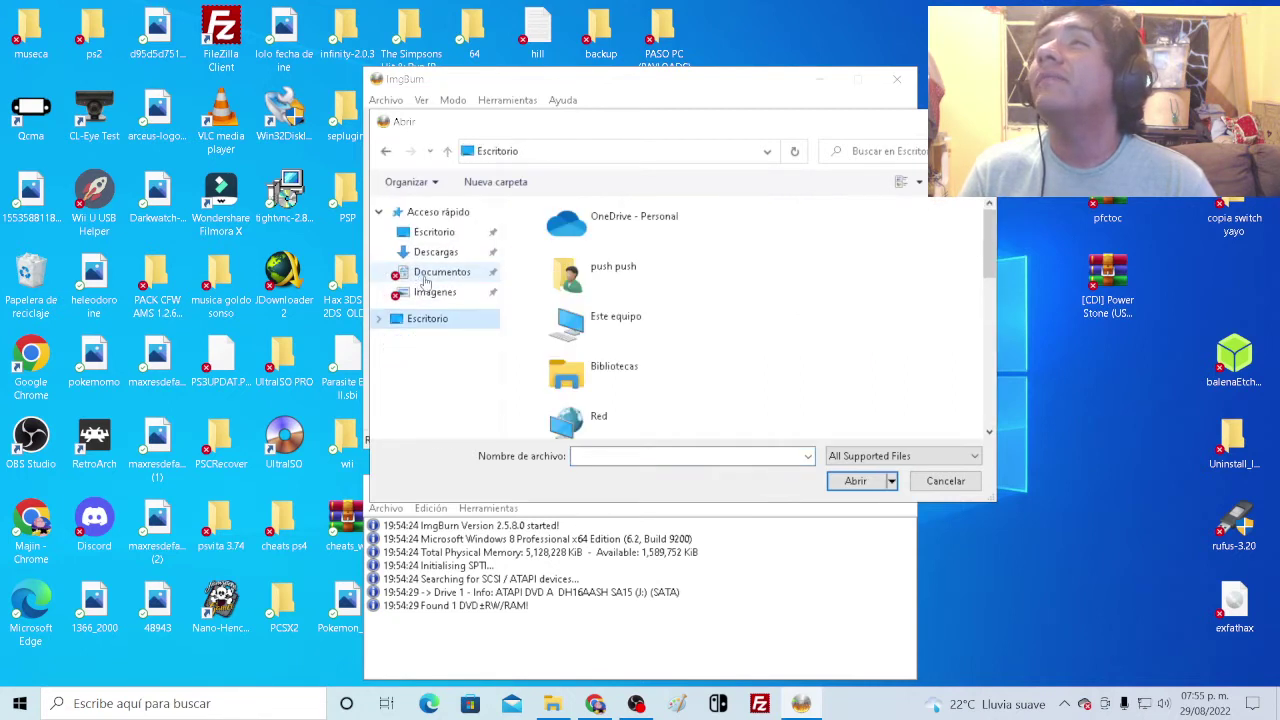
{"action": "scroll", "coordinate": [683, 318], "scroll_direction": "down", "scroll_amount": 3}
{"action": "scroll", "coordinate": [683, 318], "scroll_direction": "down", "scroll_amount": 6}
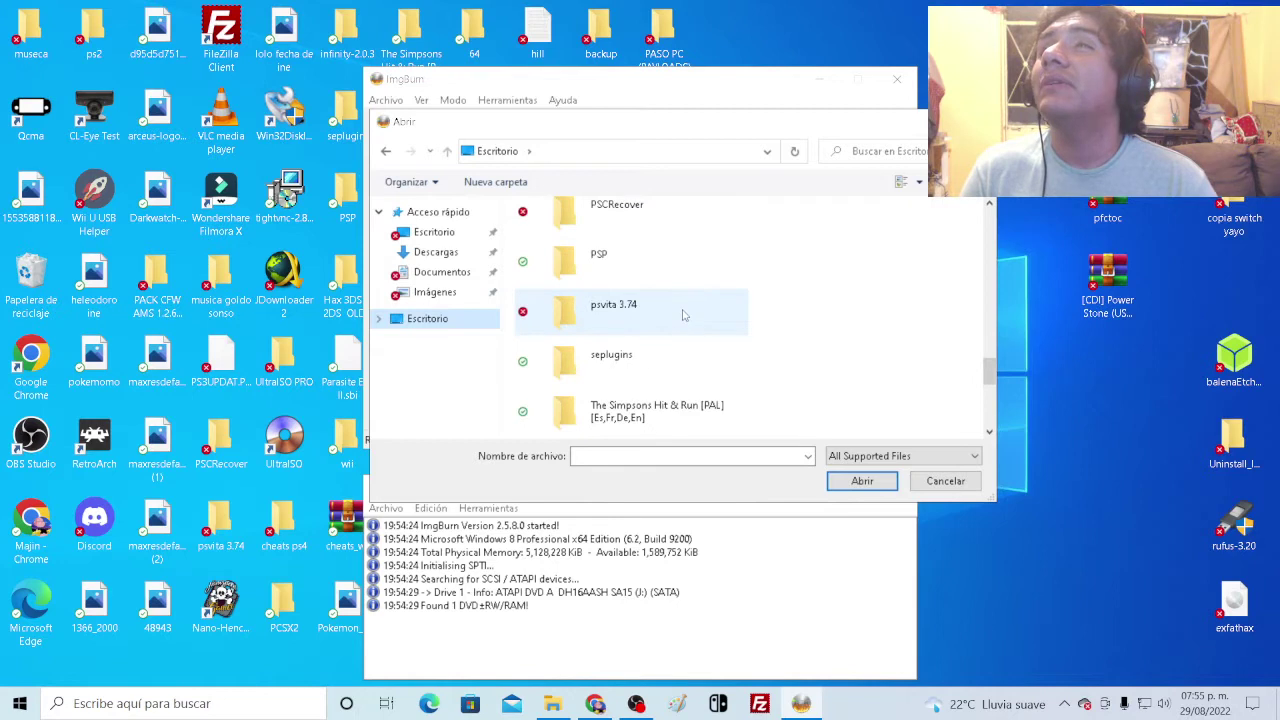
{"action": "left_click", "coordinate": [871, 456]}
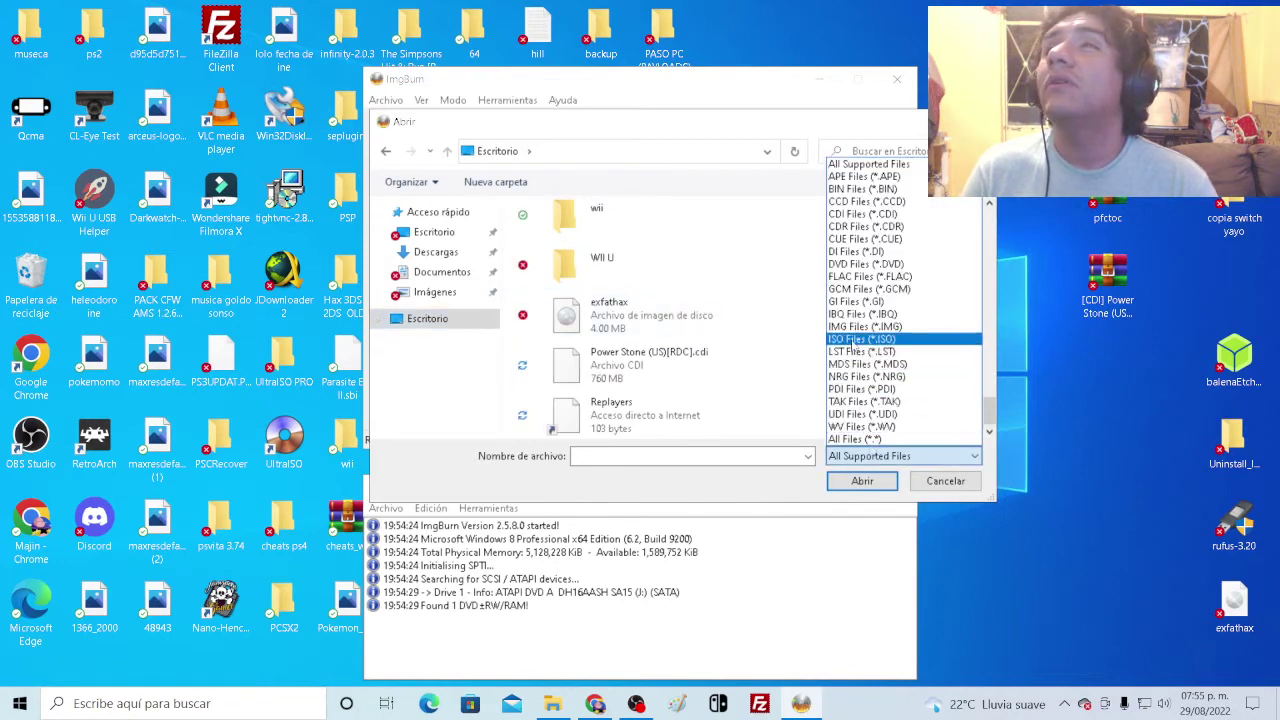
{"action": "left_click", "coordinate": [645, 374]}
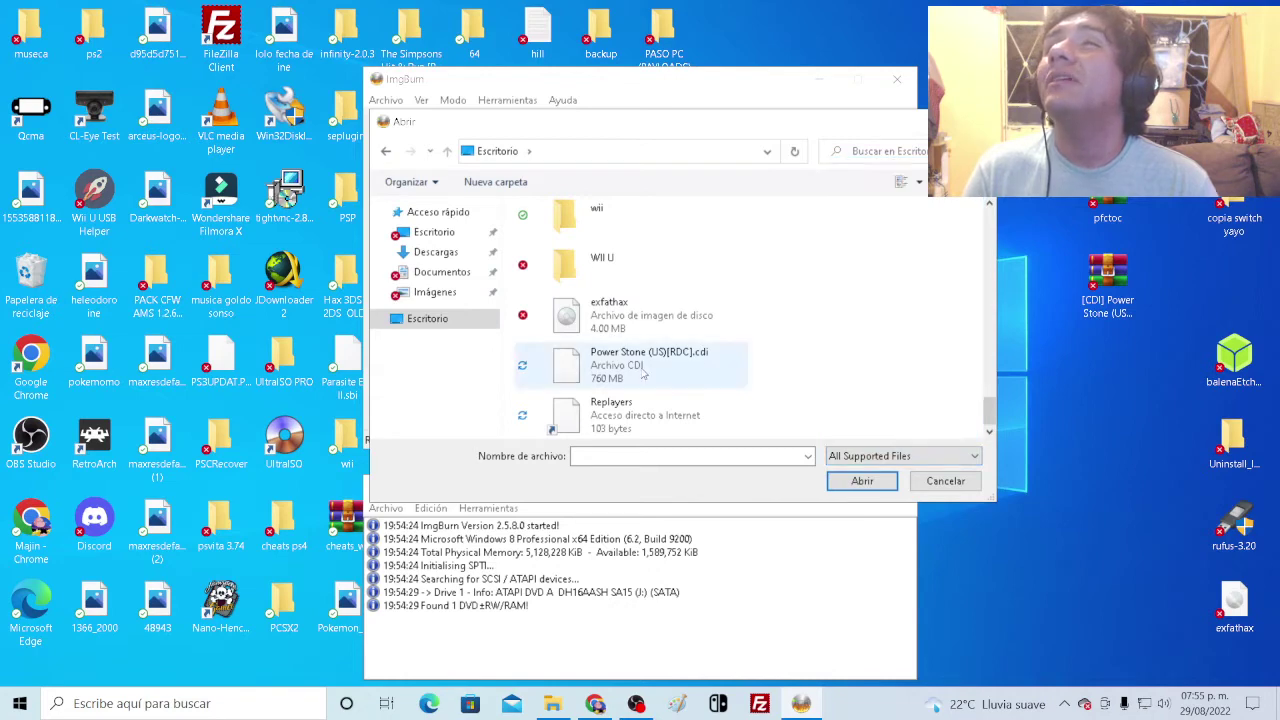
{"action": "left_click", "coordinate": [645, 374]}
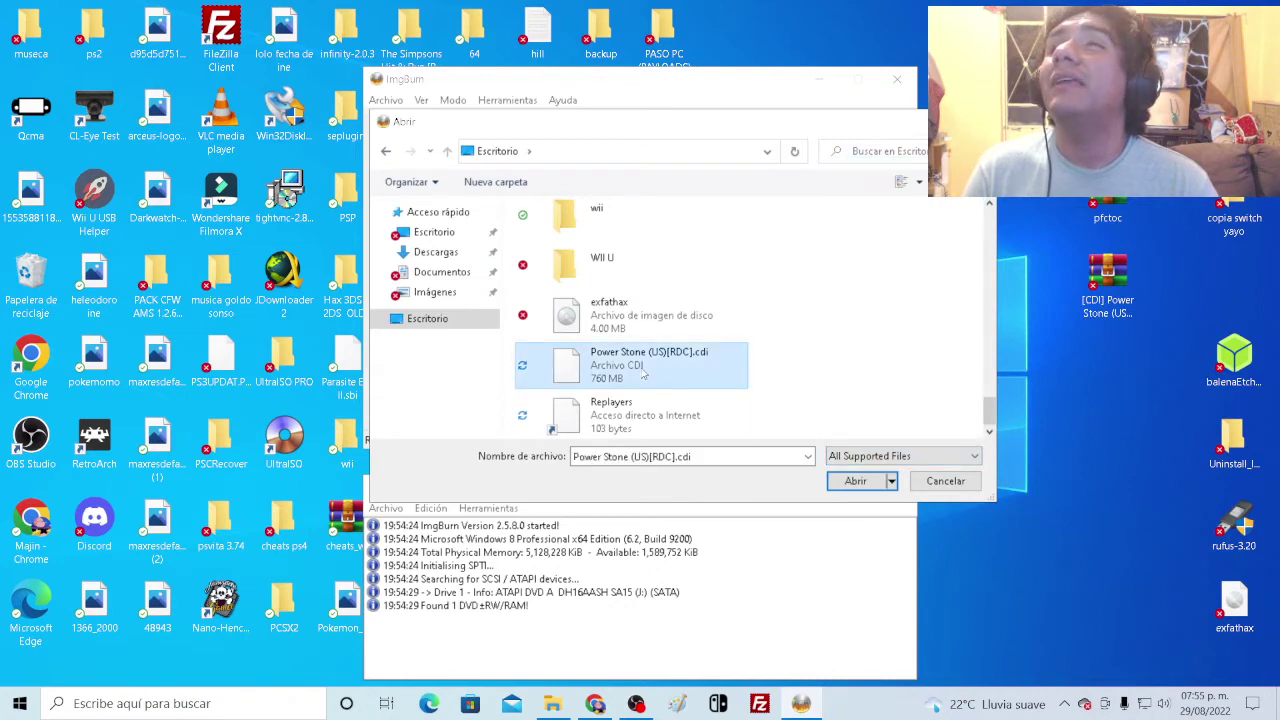
{"action": "left_click", "coordinate": [842, 487]}
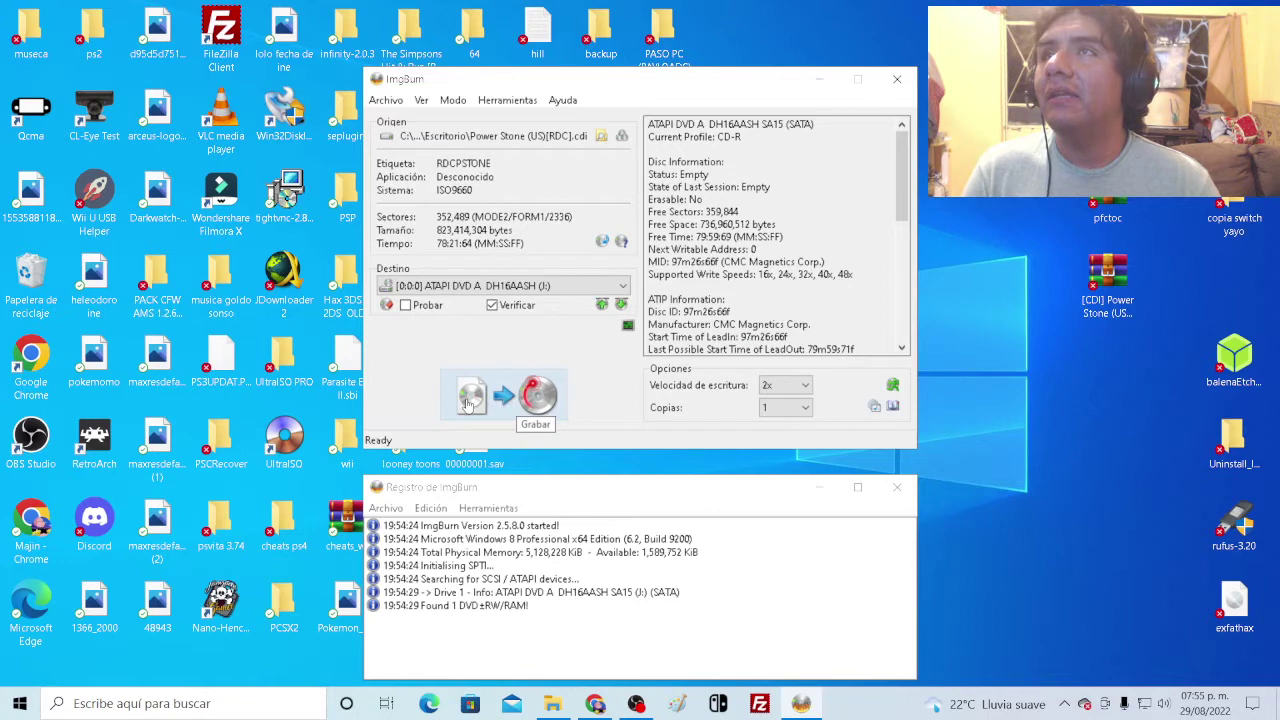
{"action": "left_click", "coordinate": [510, 398]}
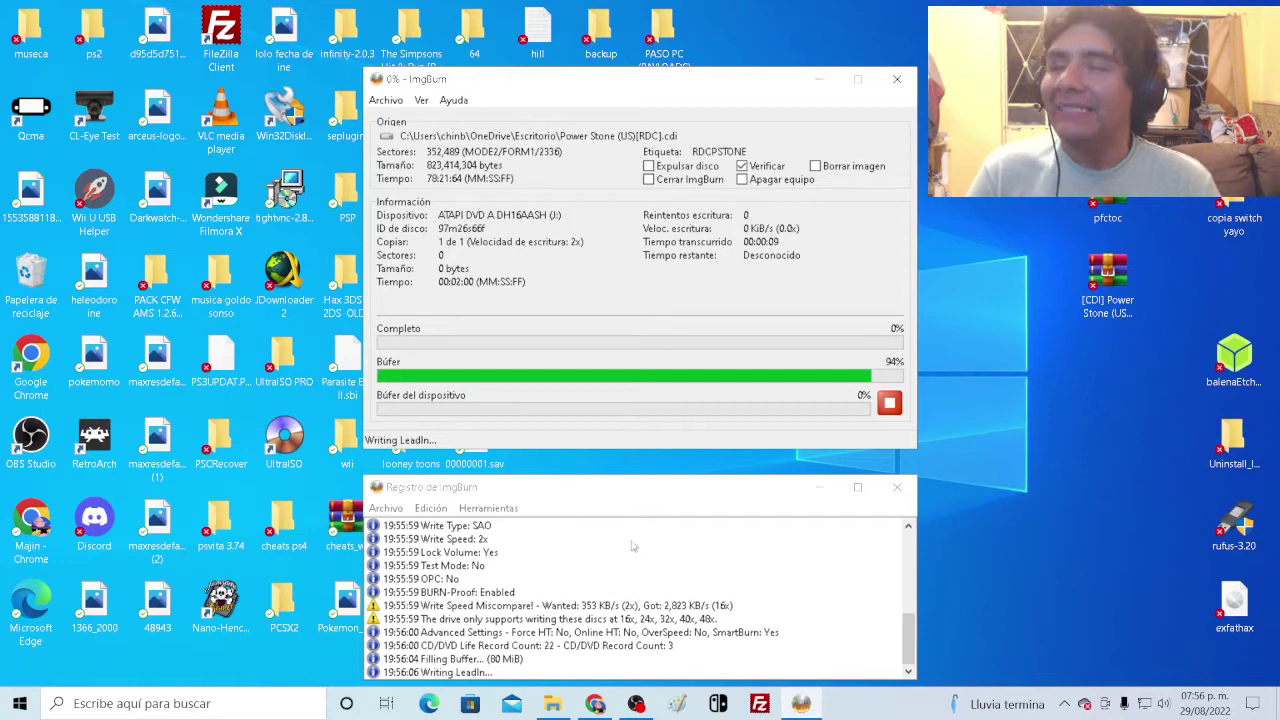
{"action": "left_click", "coordinate": [638, 704]}
{"action": "left_click", "coordinate": [1048, 405]}
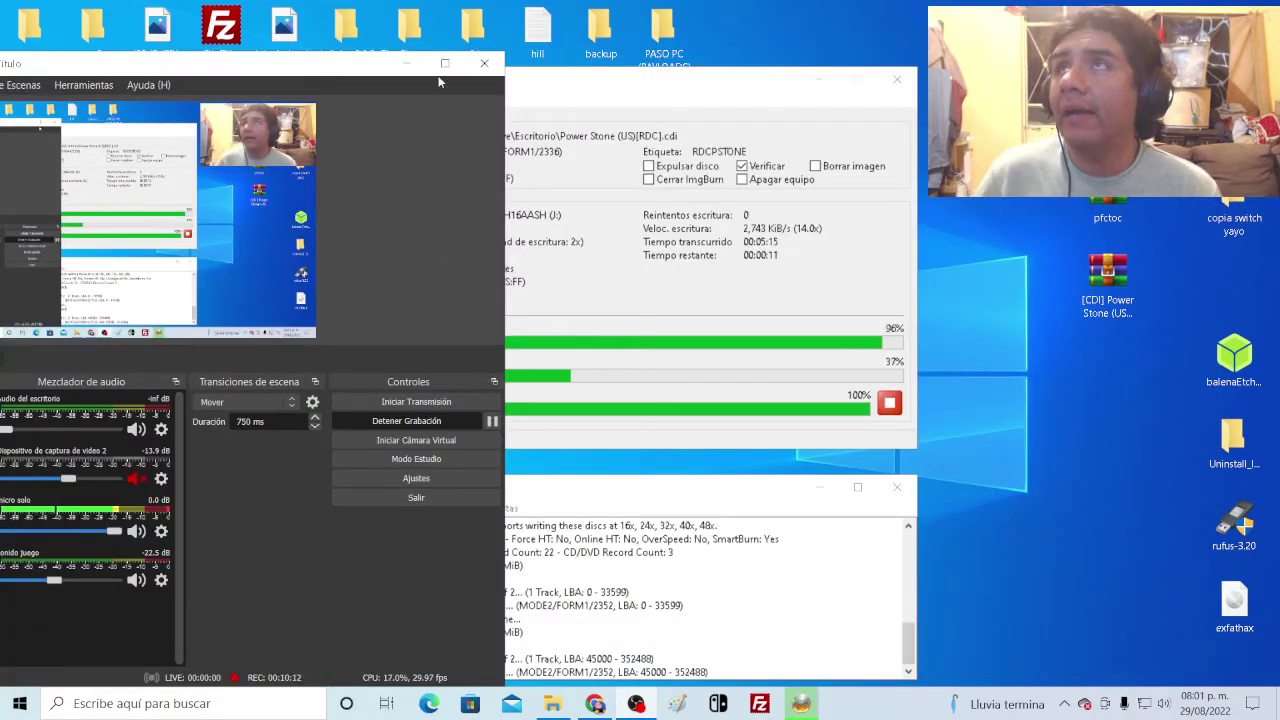
{"action": "left_click", "coordinate": [405, 63]}
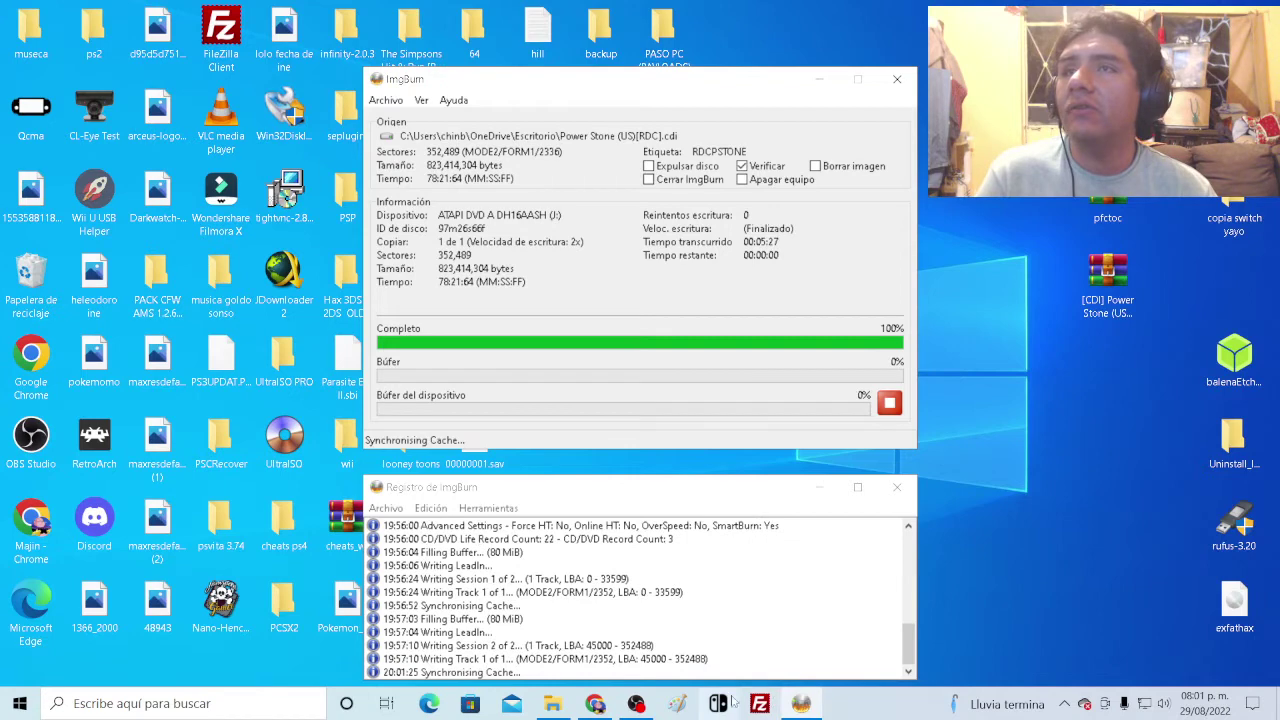
- Switch to OBS, raise the desktop audio level to about -27.1 dB, and minimize the OBS window
{"action": "left_click", "coordinate": [636, 703]}
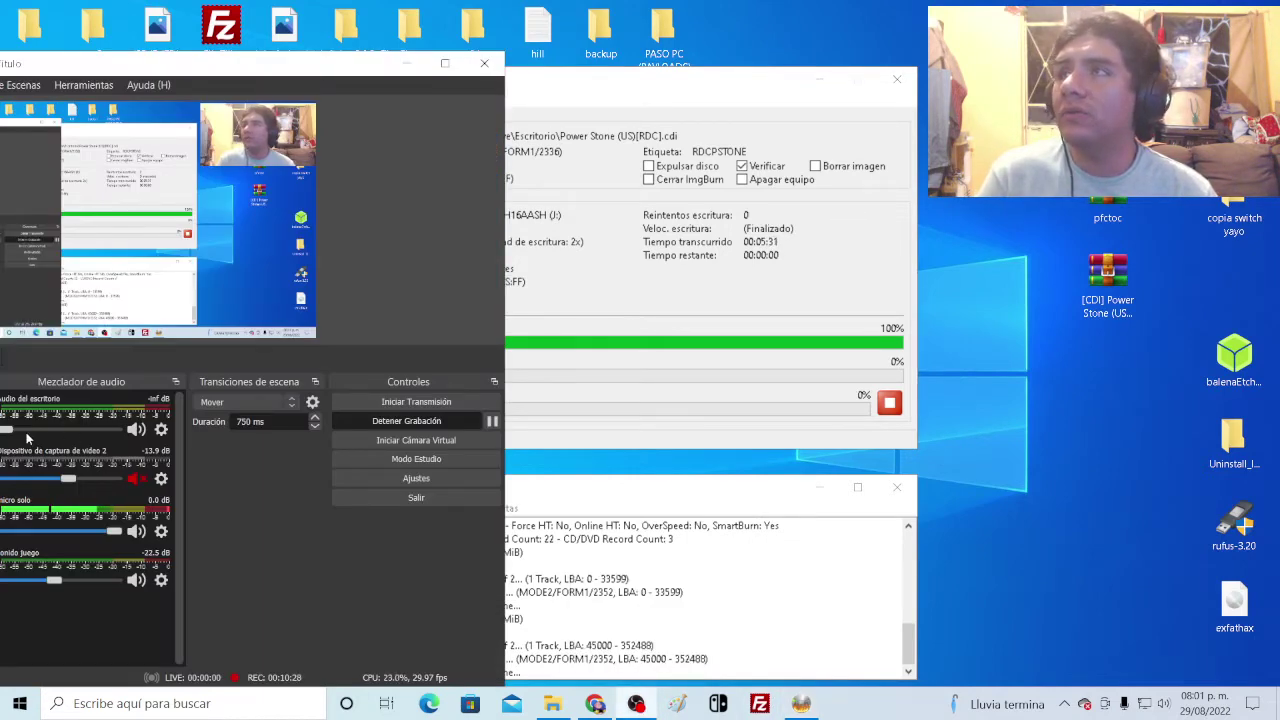
{"action": "left_click_drag", "start_coordinate": [3, 437], "coordinate": [47, 440]}
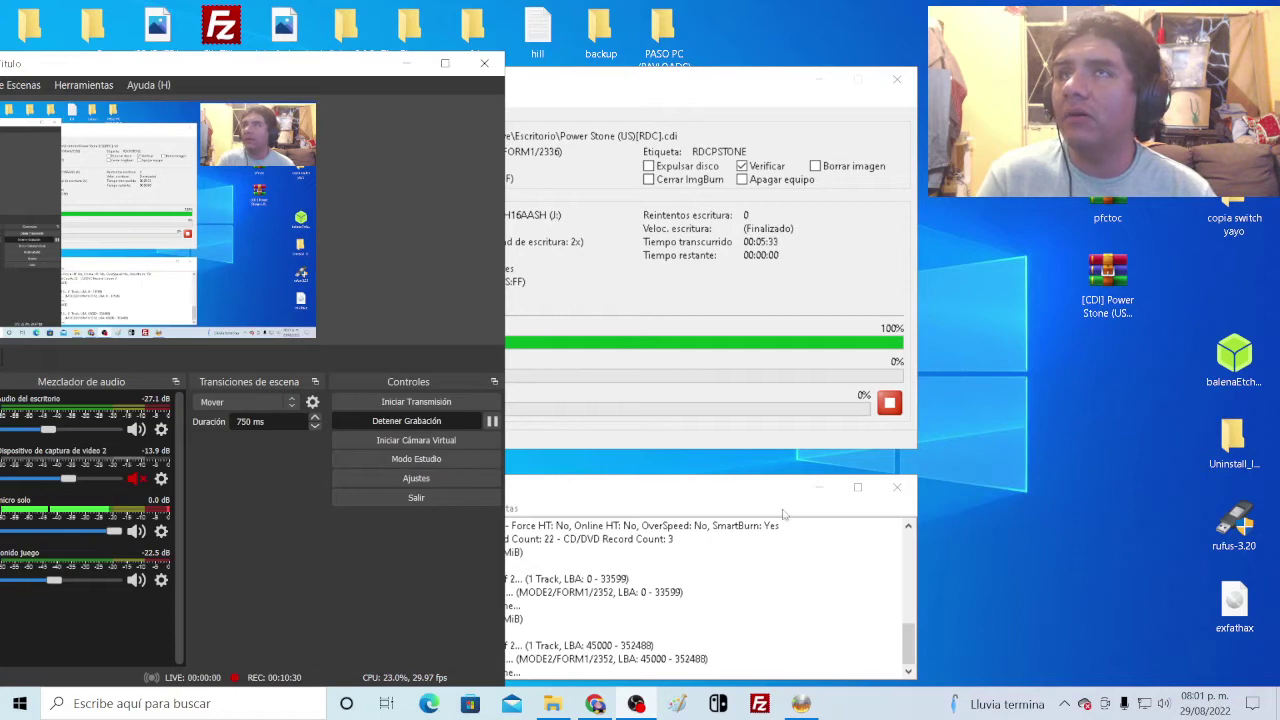
{"action": "left_click", "coordinate": [405, 63]}
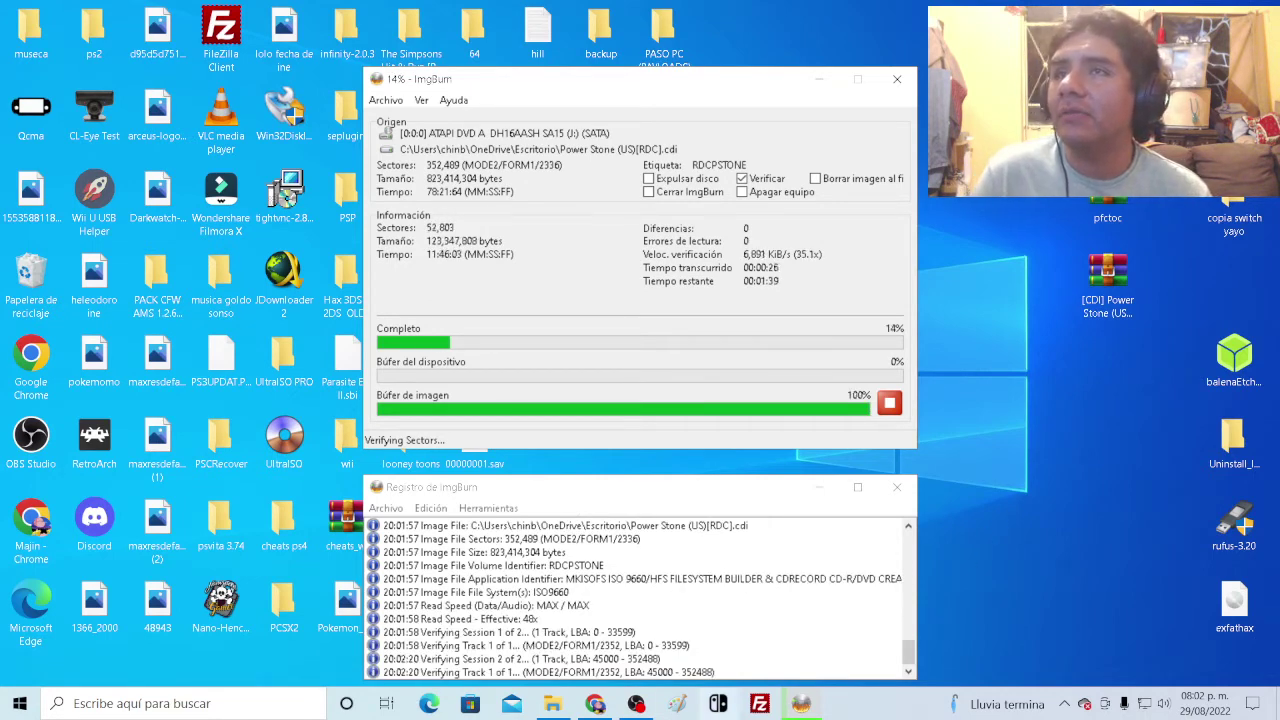
- Close the file window of the burned RDCPSTONE disc and acknowledge ImgBurn's completion message
{"action": "left_click", "coordinate": [636, 703]}
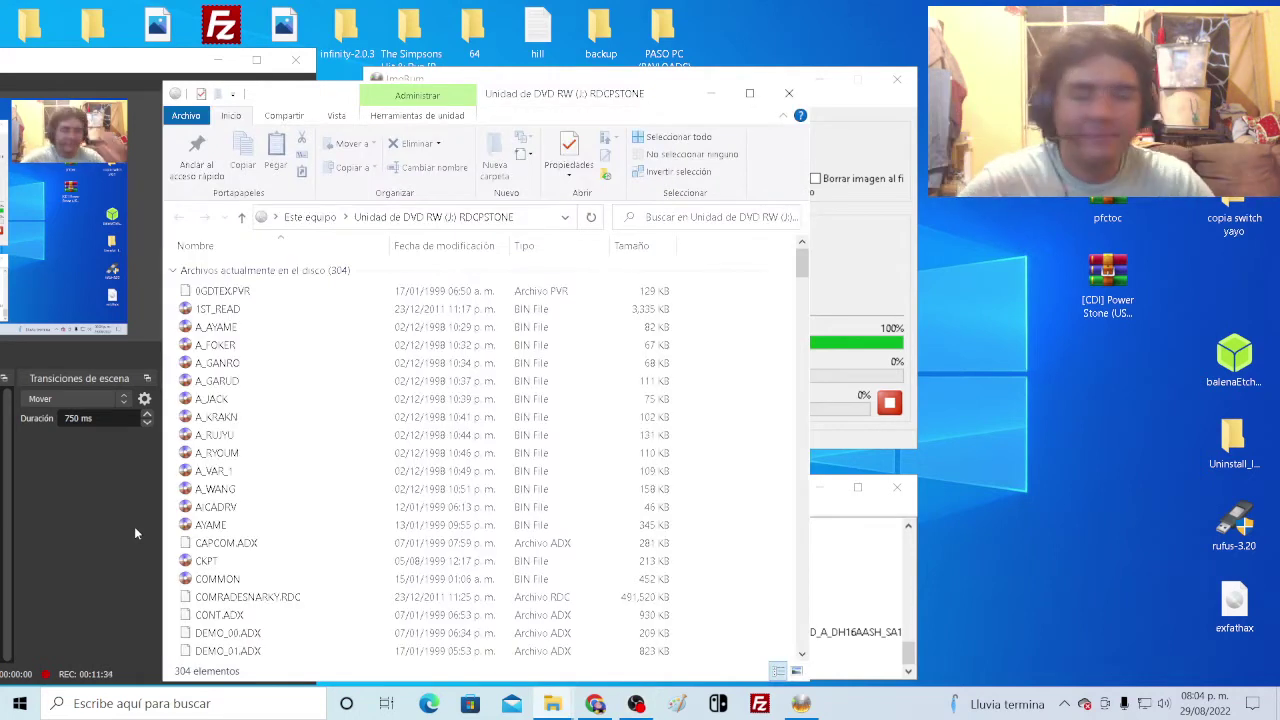
{"action": "left_click", "coordinate": [788, 94]}
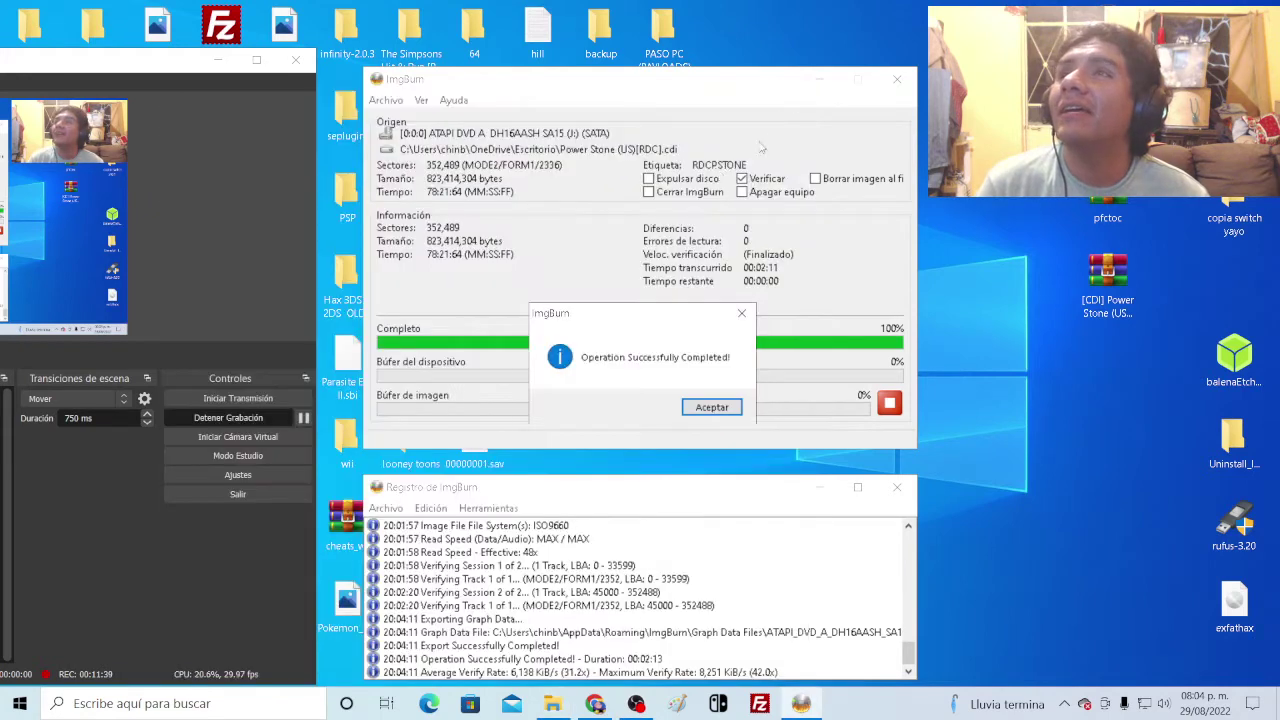
{"action": "left_click", "coordinate": [710, 407]}
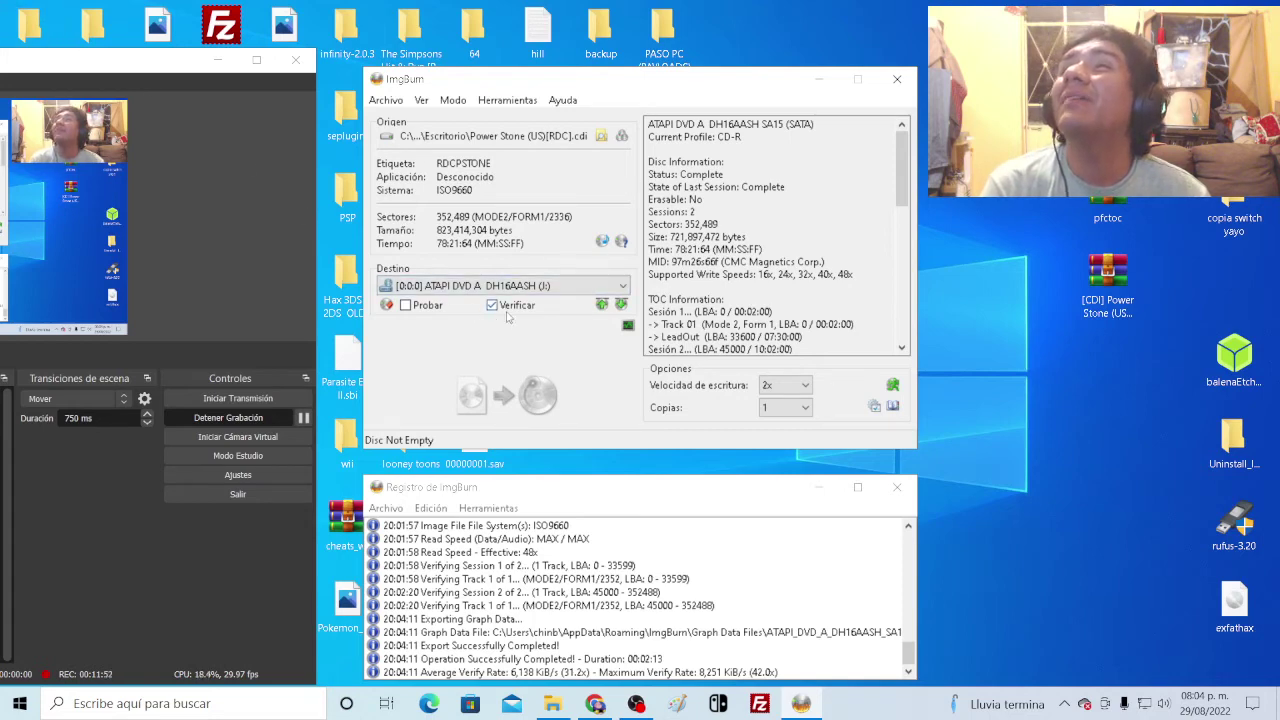
- Close ImgBurn, moving the OBS window out of its way, and pause the OBS recording
{"action": "left_click_drag", "start_coordinate": [116, 74], "coordinate": [522, 67]}
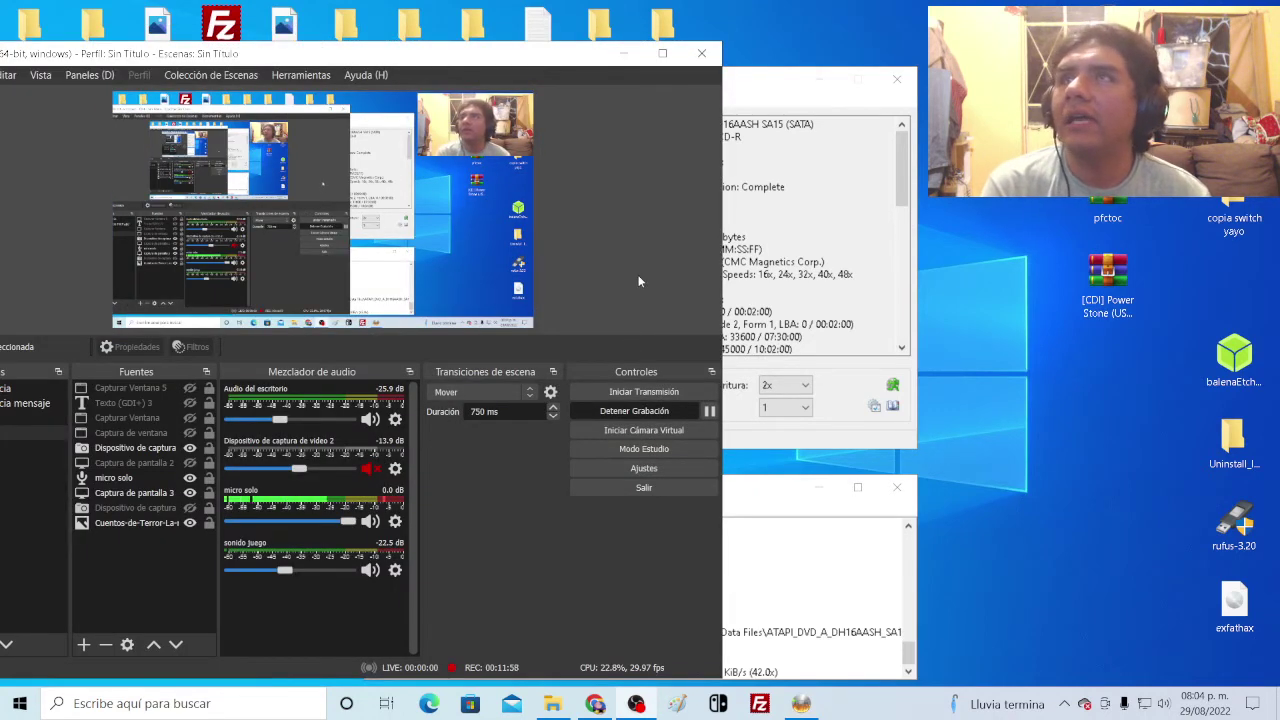
{"action": "left_click_drag", "start_coordinate": [560, 53], "coordinate": [256, 49]}
{"action": "left_click", "coordinate": [896, 79]}
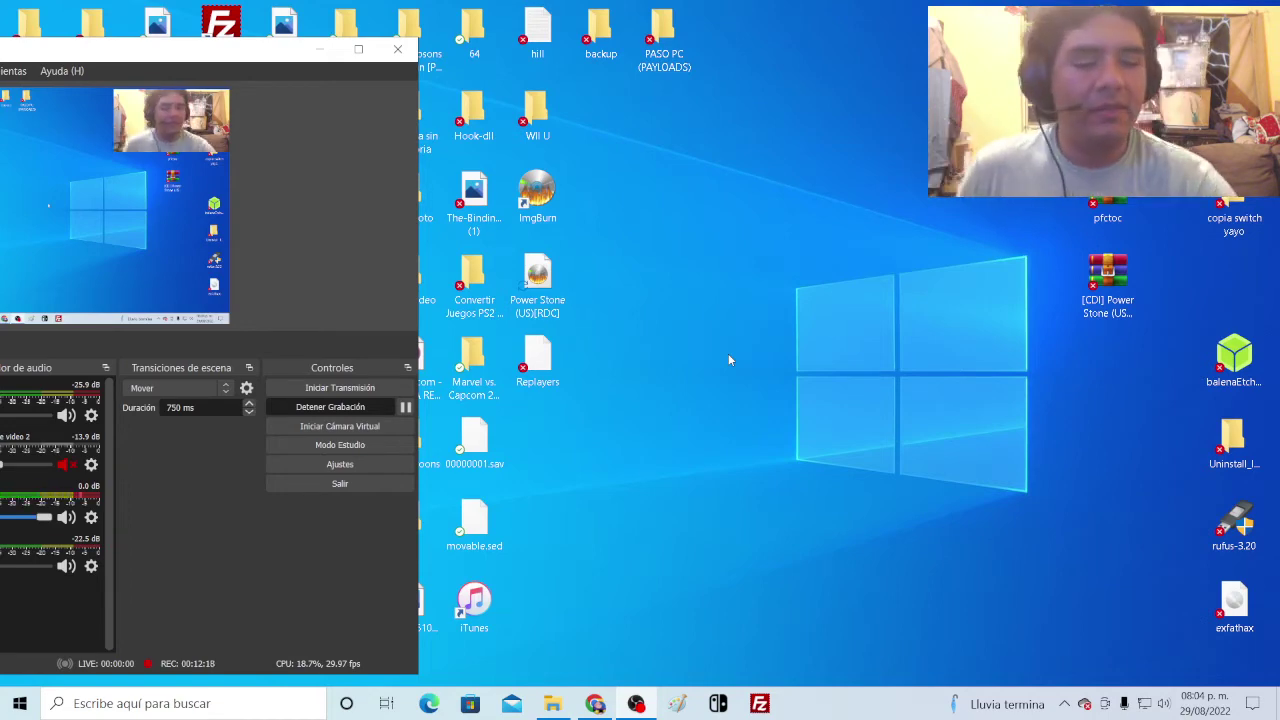
{"action": "left_click", "coordinate": [406, 407]}
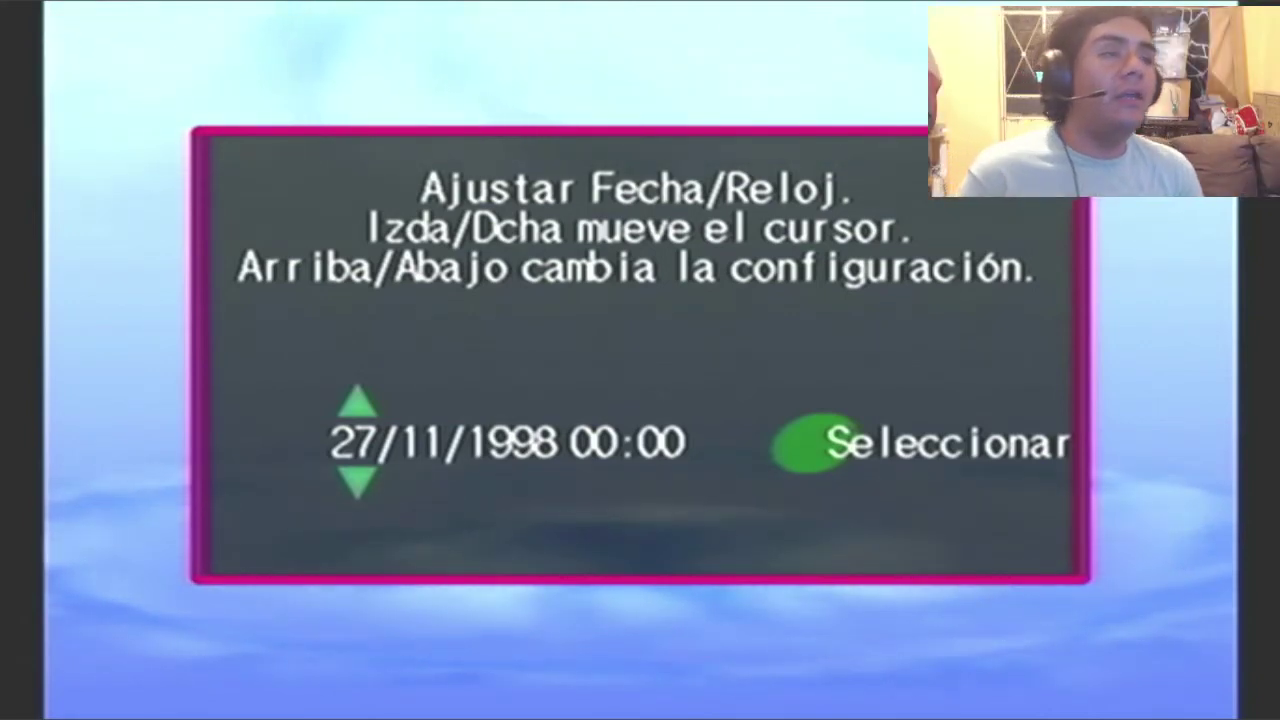
- Move to the select option on the Dreamcast's date and clock screen and confirm the setting
{"action": "key", "text": "Right"}
{"action": "key", "text": "Right"}
{"action": "key", "text": "Down"}
{"action": "key", "text": "Right"}
{"action": "key", "text": "Return"}
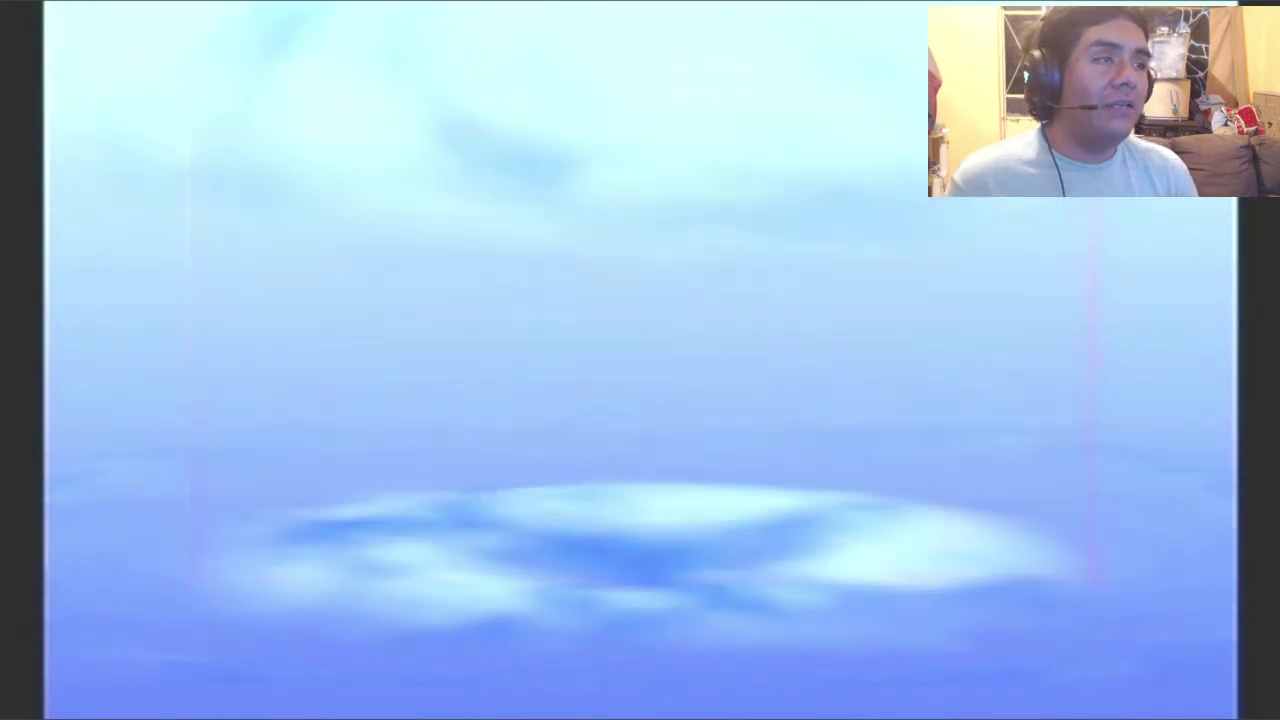